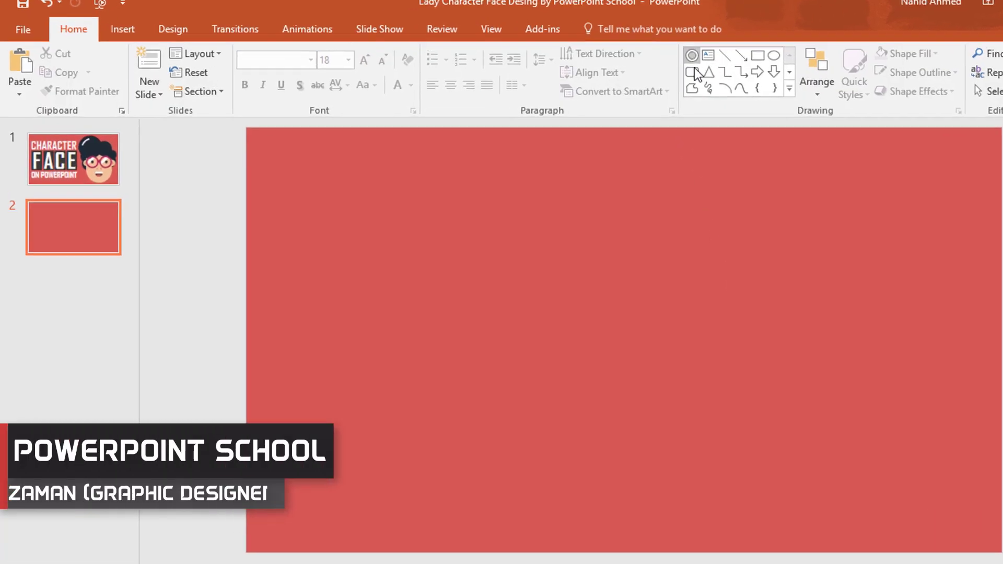
Draw a tall rounded rectangle and round its ends fully into a pill shape.
click(693, 72)
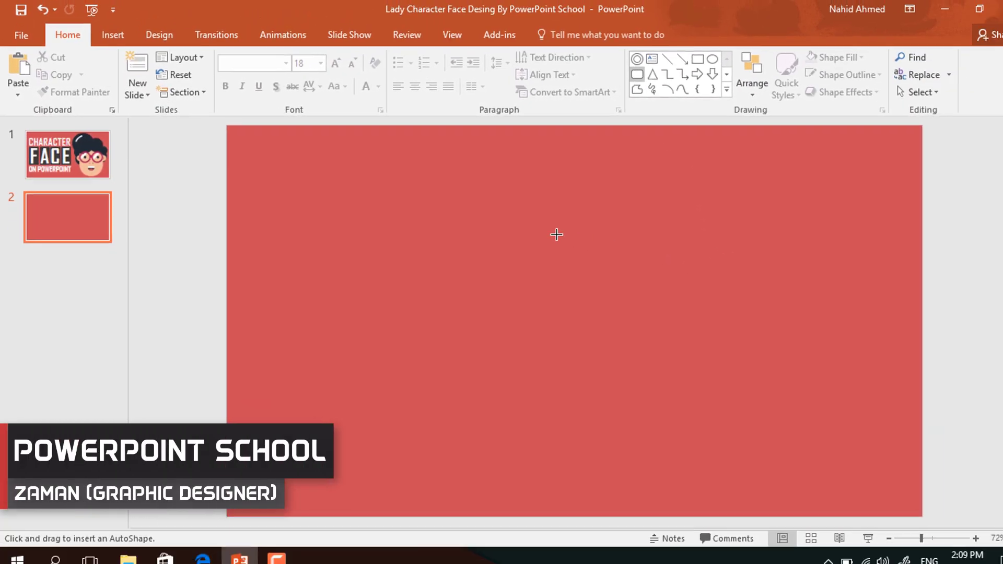
drag(648, 248, 842, 563)
drag(650, 460, 650, 460)
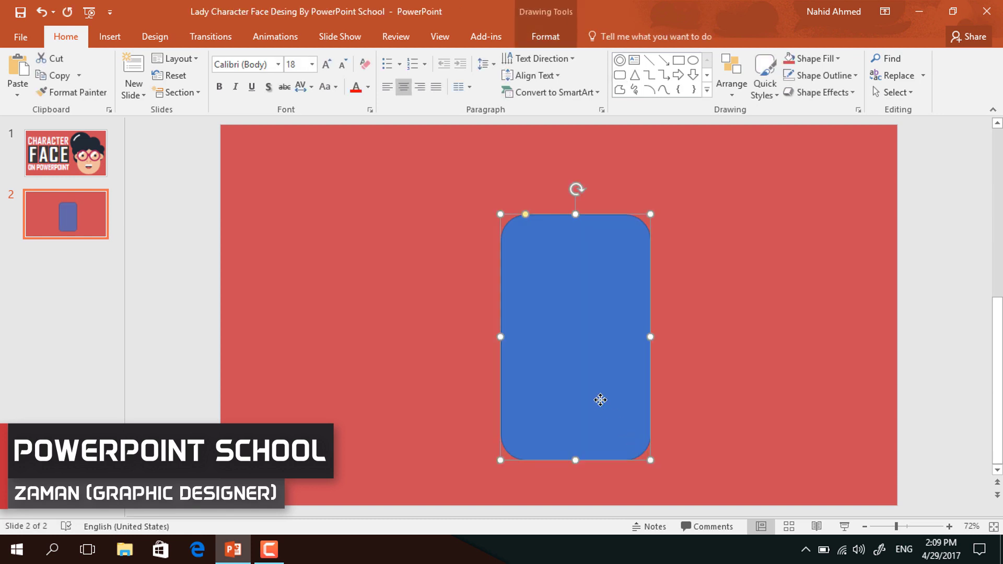
drag(598, 398, 582, 381)
drag(511, 194, 600, 255)
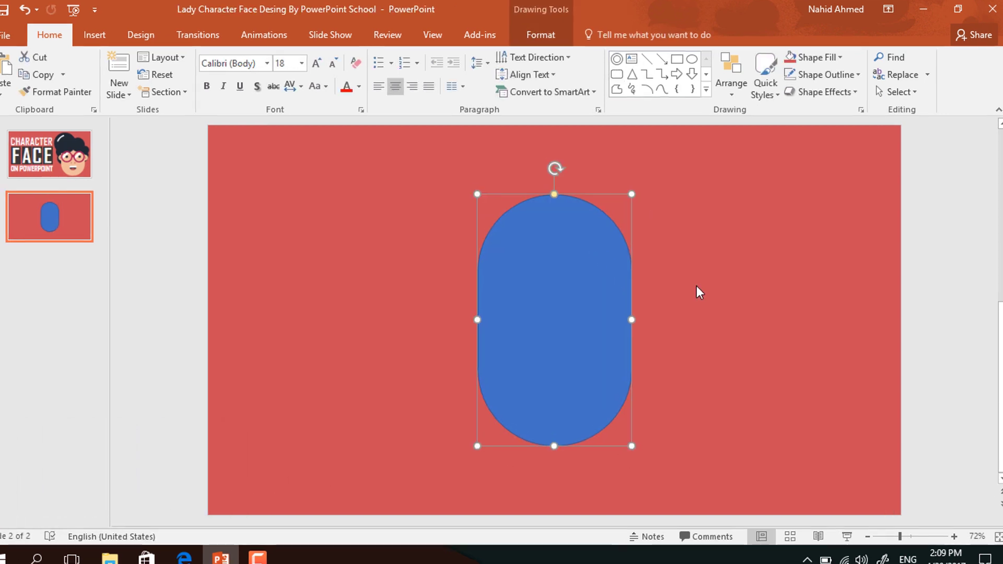
Centre the pill horizontally on the slide with Align Center.
click(731, 84)
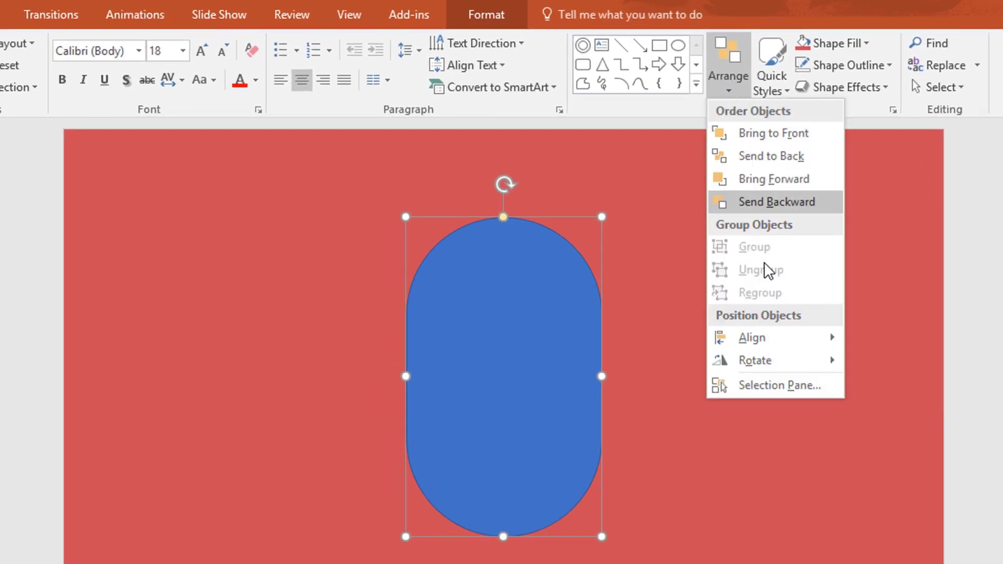
mouse_move(752, 337)
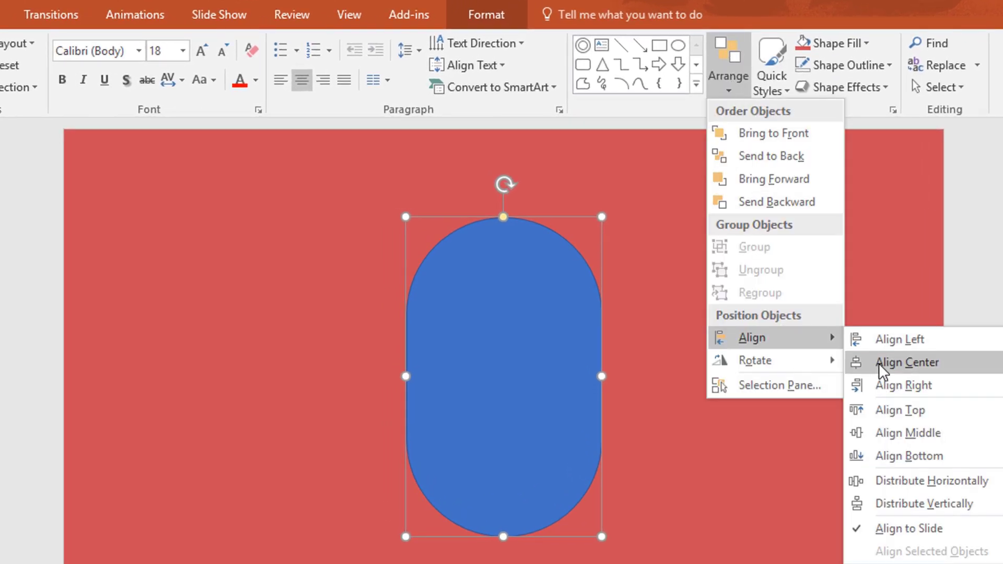
click(882, 371)
click(728, 84)
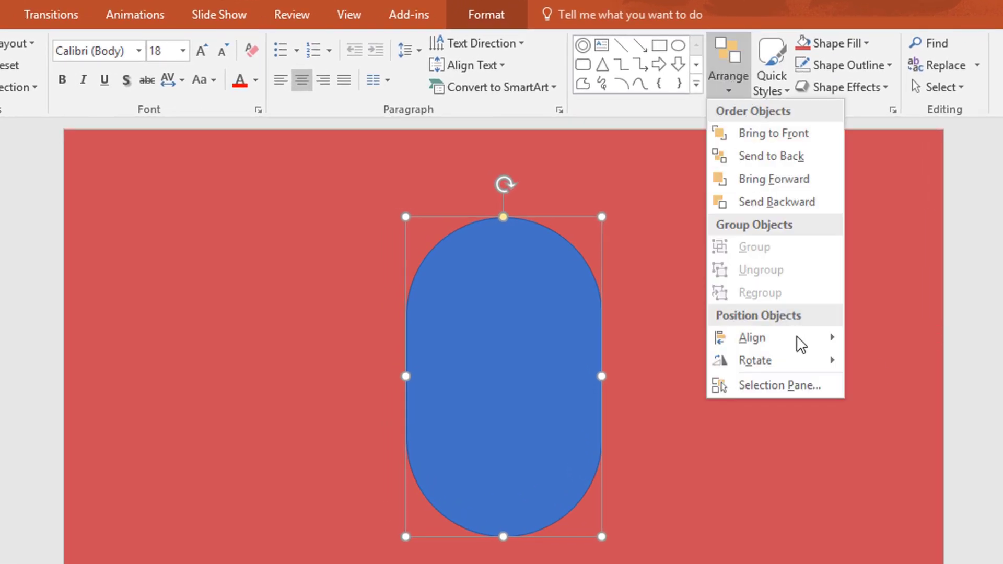
Align the pill to the slide's middle and enlarge it to 5.41" by 3.93".
mouse_move(801, 339)
click(910, 437)
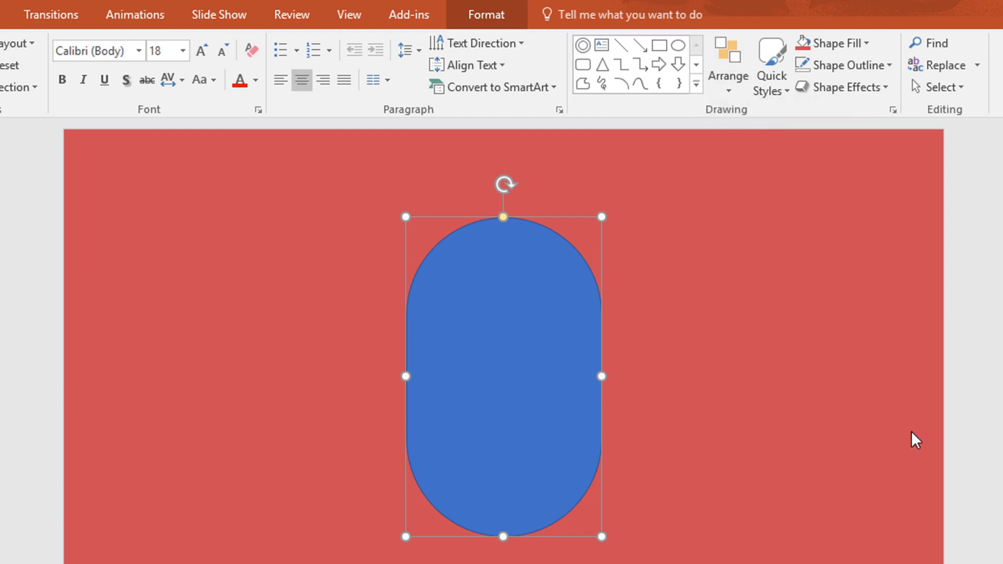
drag(406, 215, 374, 197)
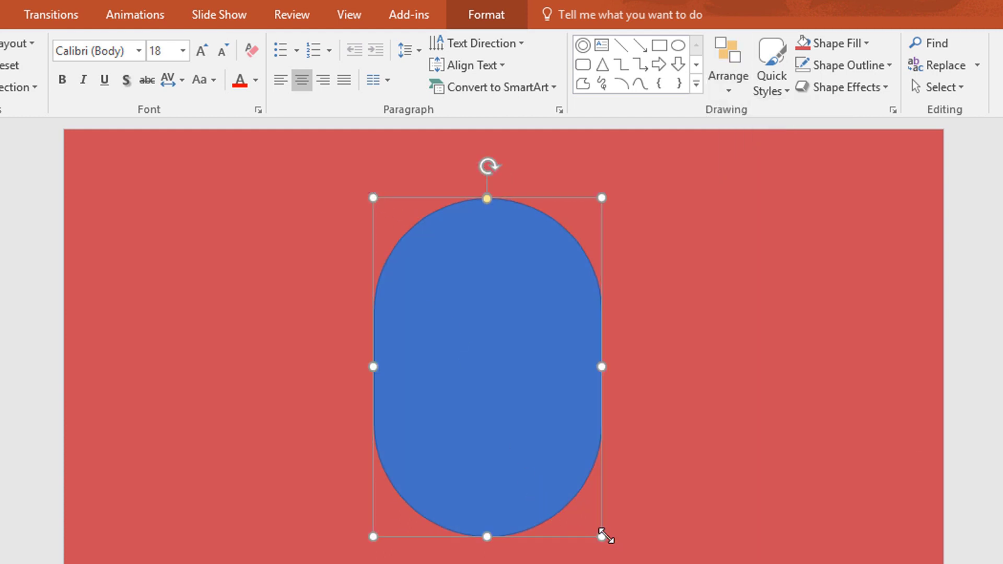
drag(604, 537, 634, 555)
drag(374, 197, 377, 196)
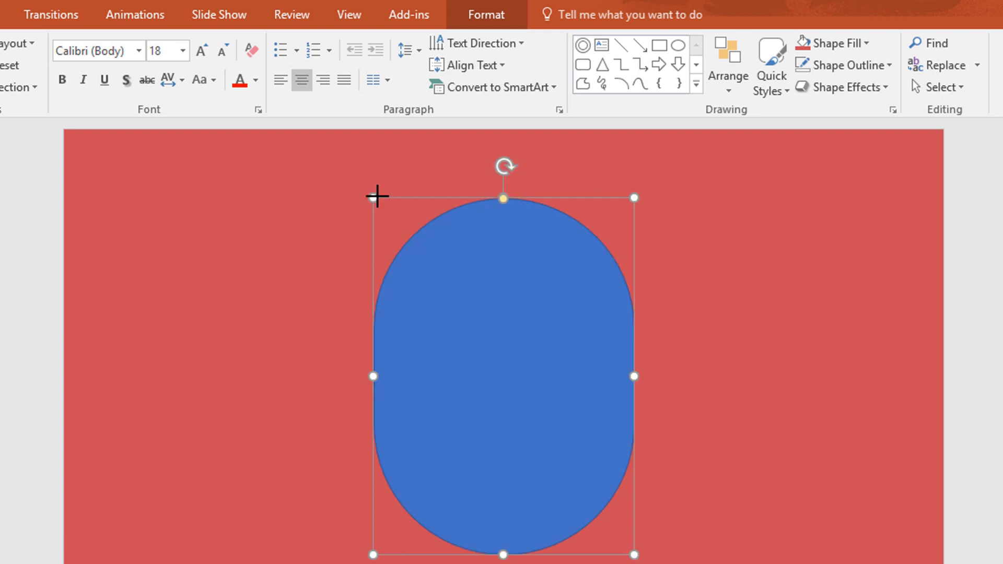
Fill the face shape light peach and remove its outline.
click(474, 18)
click(281, 43)
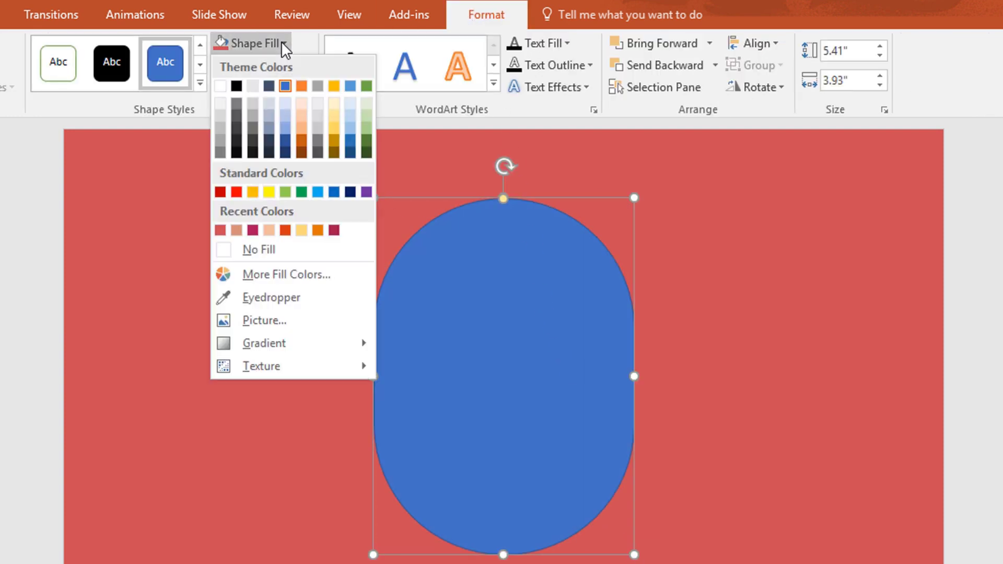
click(268, 230)
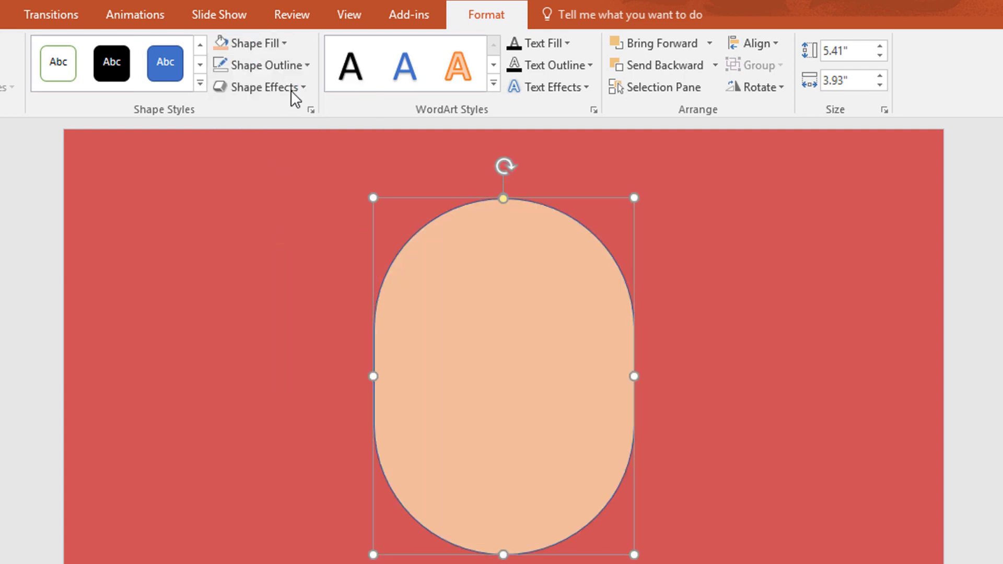
click(303, 69)
click(321, 279)
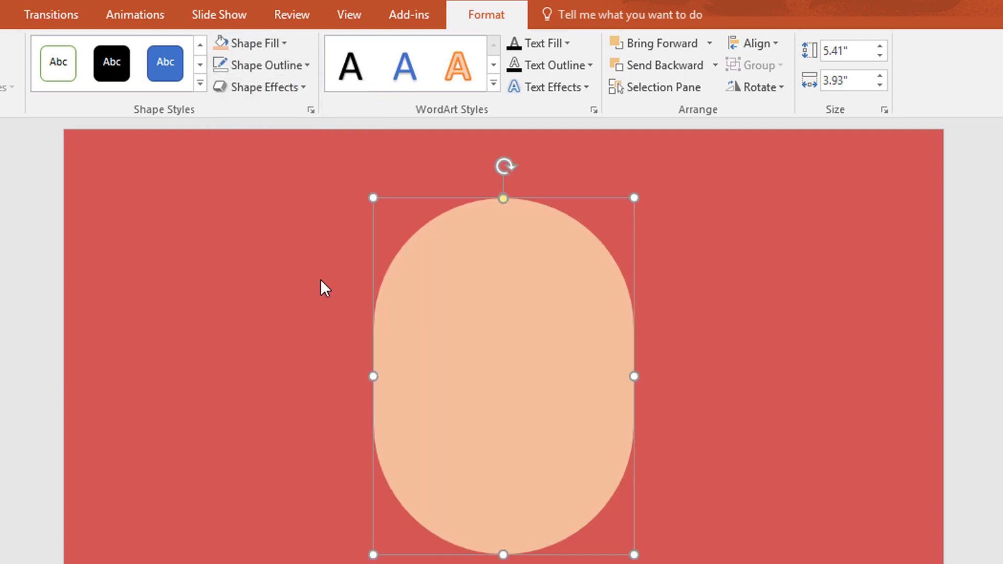
click(320, 279)
Draw a large circle at the slide's top-left corner.
click(677, 47)
drag(177, 251, 308, 385)
drag(280, 347, 257, 315)
drag(303, 371, 302, 371)
Fill the circle dark navy with no outline, and move the peach face lower.
click(506, 15)
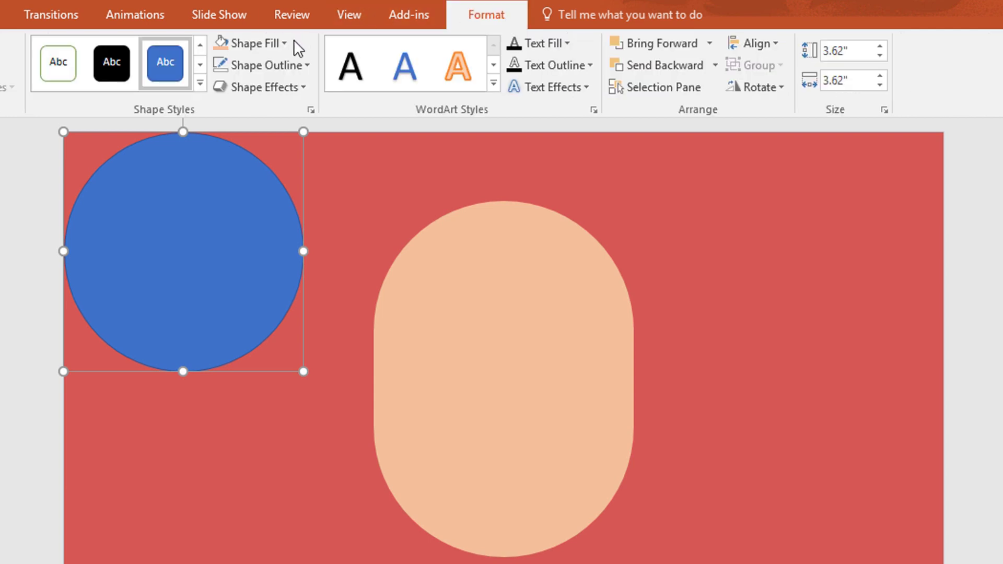
click(265, 43)
click(270, 152)
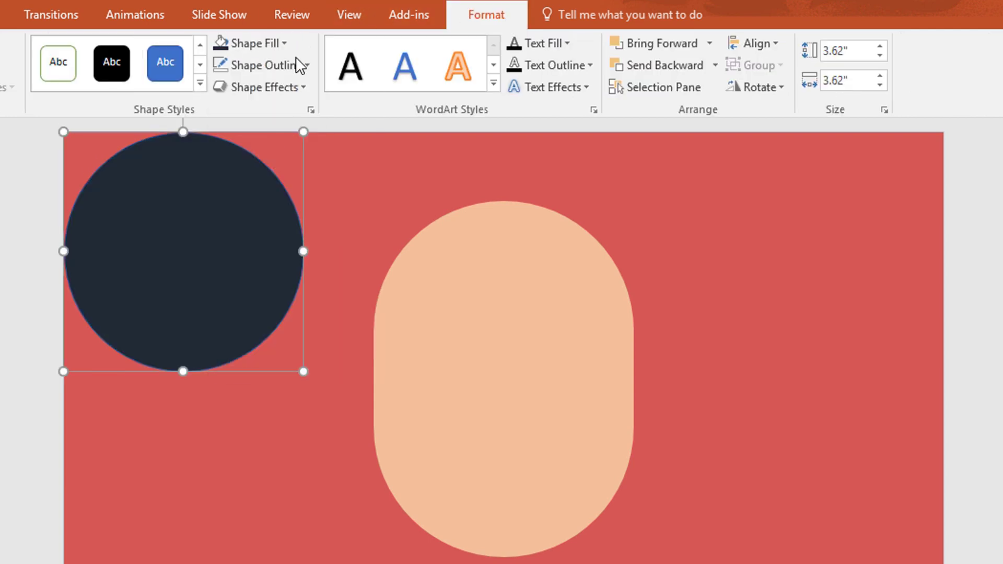
click(304, 64)
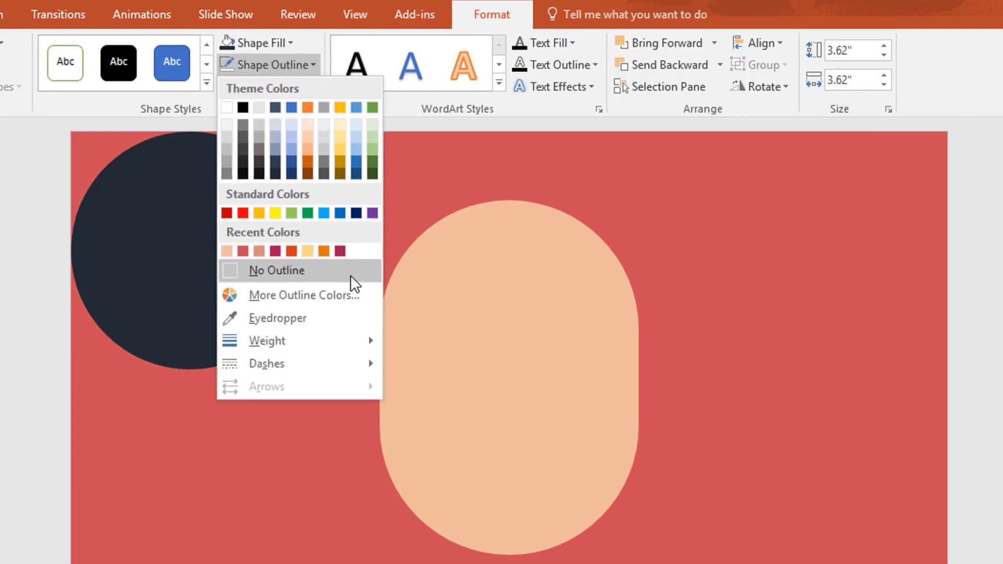
click(344, 273)
drag(647, 263, 620, 448)
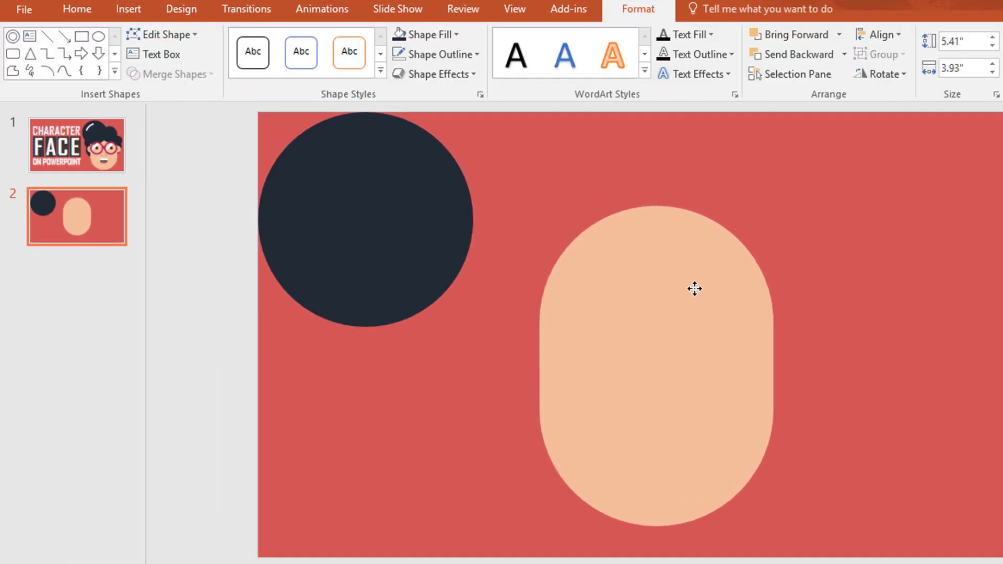
Move the navy circle onto the face top and add a smaller duplicate to its right.
click(454, 400)
drag(415, 246, 528, 248)
drag(638, 247, 822, 270)
drag(828, 334, 721, 294)
drag(781, 335, 765, 320)
drag(729, 292, 732, 251)
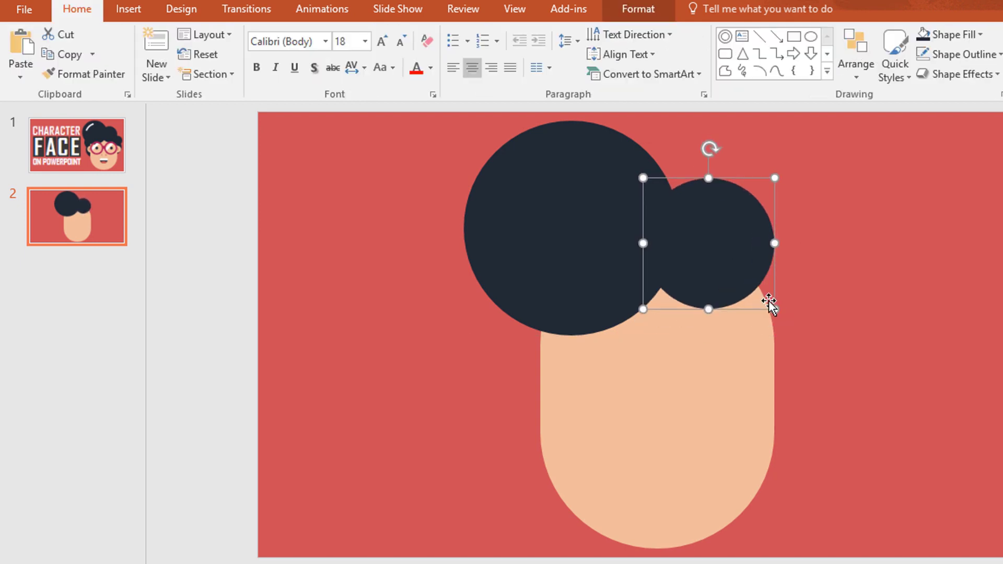
Duplicate the smaller circle lower right as a third hair curl.
drag(769, 302, 793, 319)
click(823, 360)
click(738, 259)
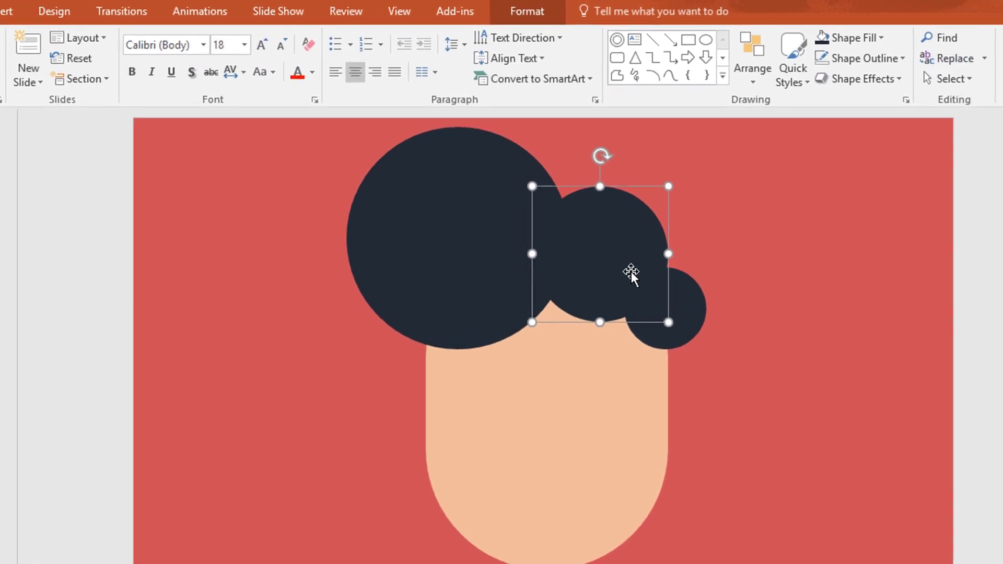
Duplicate the middle hair circle, send it to back, and tuck it against the face edge.
key(ctrl+d)
drag(635, 272, 719, 382)
right_click(689, 395)
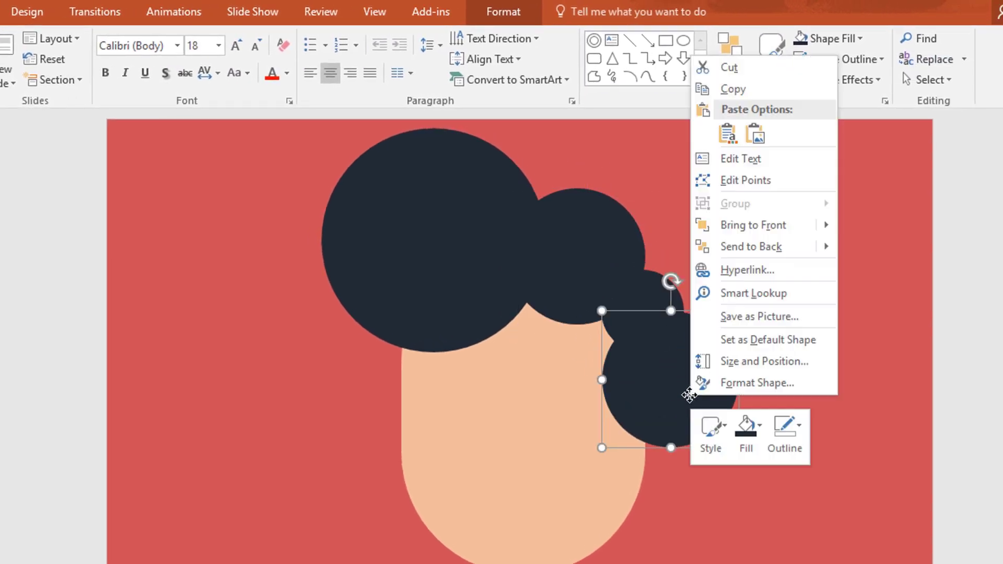
mouse_move(820, 257)
click(853, 252)
drag(724, 382, 375, 345)
Add another hair circle copy behind the face on the head's left side.
key(ctrl+d)
right_click(375, 345)
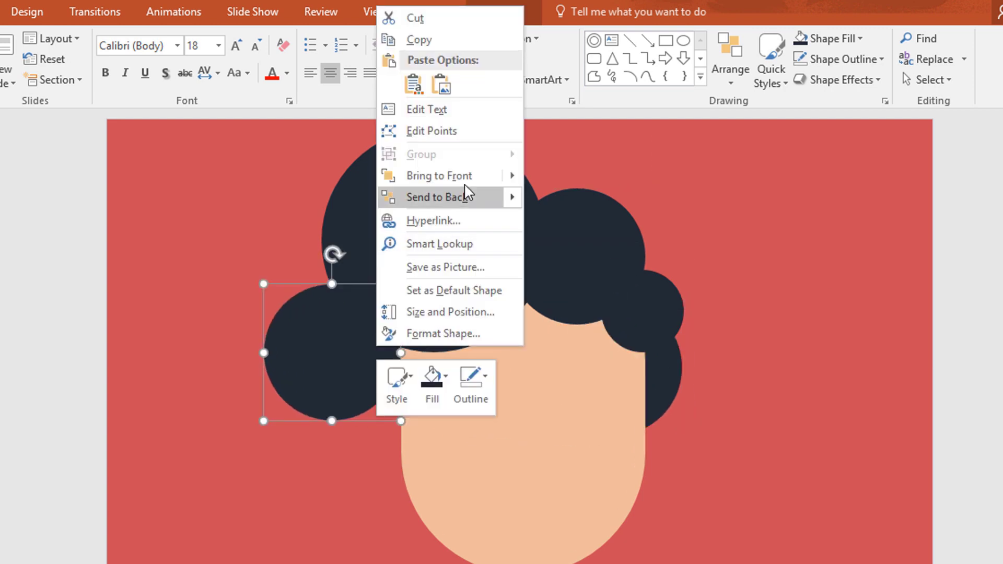
mouse_move(500, 209)
click(555, 198)
drag(349, 315, 385, 365)
Reposition more hair circles down the left side, sending one backward behind the face.
click(542, 284)
drag(542, 285, 340, 354)
right_click(340, 353)
mouse_move(470, 205)
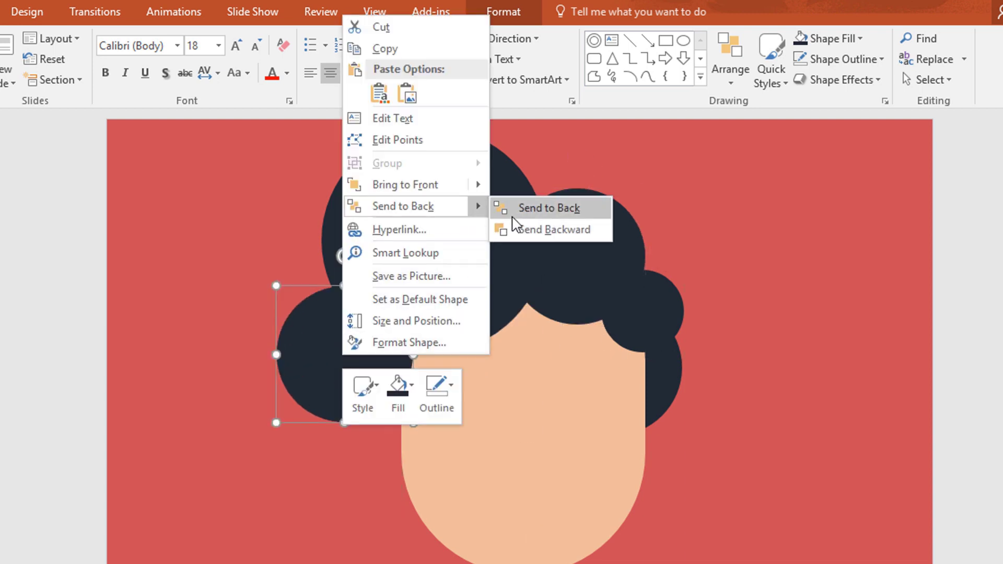
click(514, 221)
drag(349, 417, 405, 391)
click(346, 339)
drag(357, 343, 340, 327)
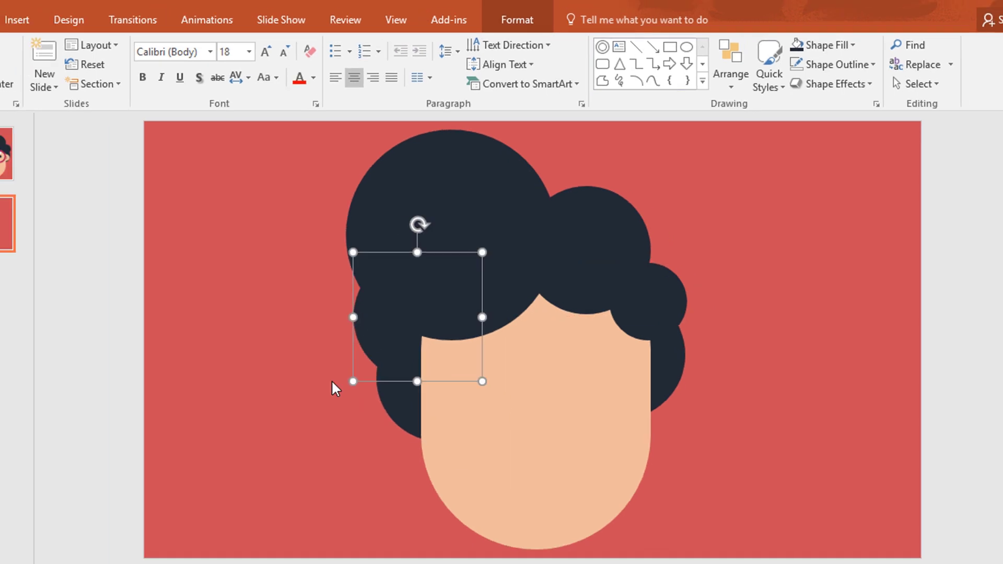
click(303, 334)
Select the whole head with its hair and move it right of centre.
drag(273, 119, 623, 476)
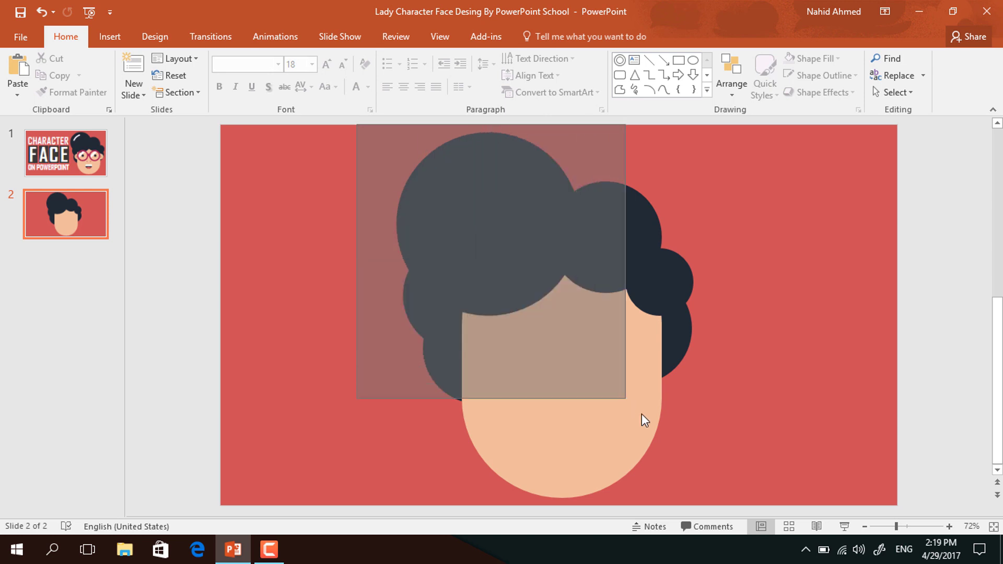
drag(641, 414, 754, 512)
drag(614, 417, 785, 414)
click(571, 159)
Draw a small peach circle left of the head with no outline.
click(669, 46)
drag(239, 308, 283, 352)
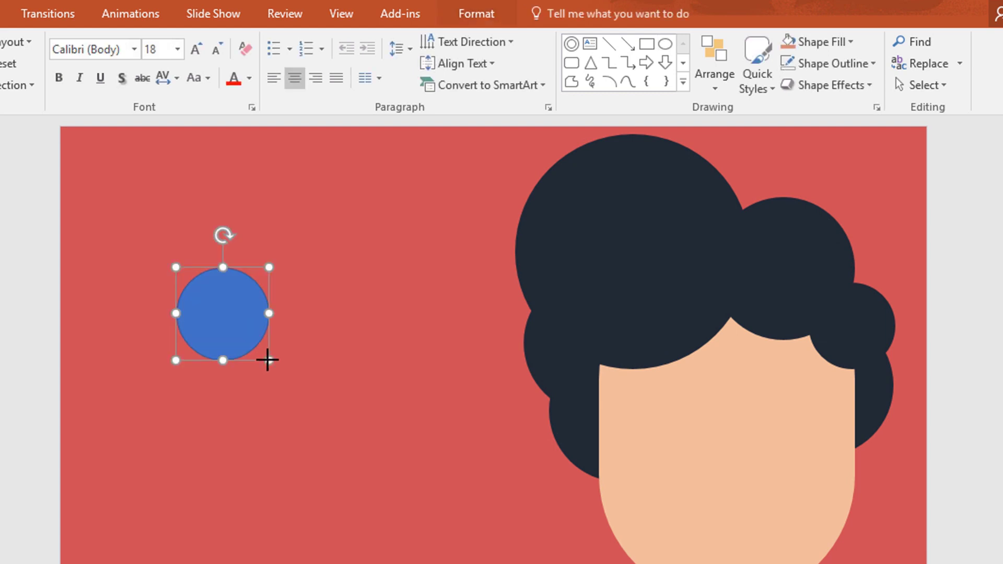
click(474, 21)
click(281, 43)
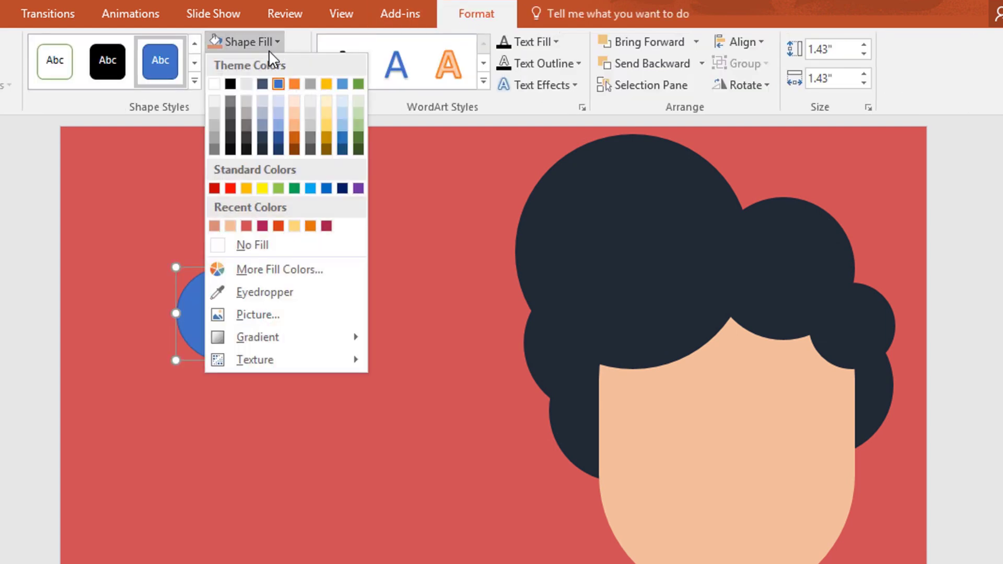
click(233, 226)
click(291, 65)
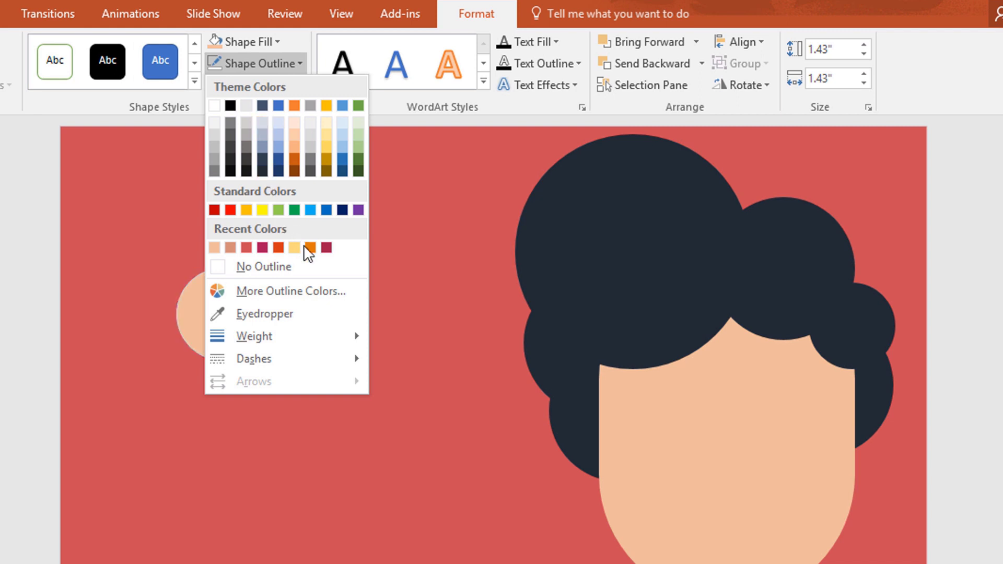
click(320, 265)
Add a darker peach 0.8" inner circle, group both as an ear, and place it on the face's left.
key(ctrl+d)
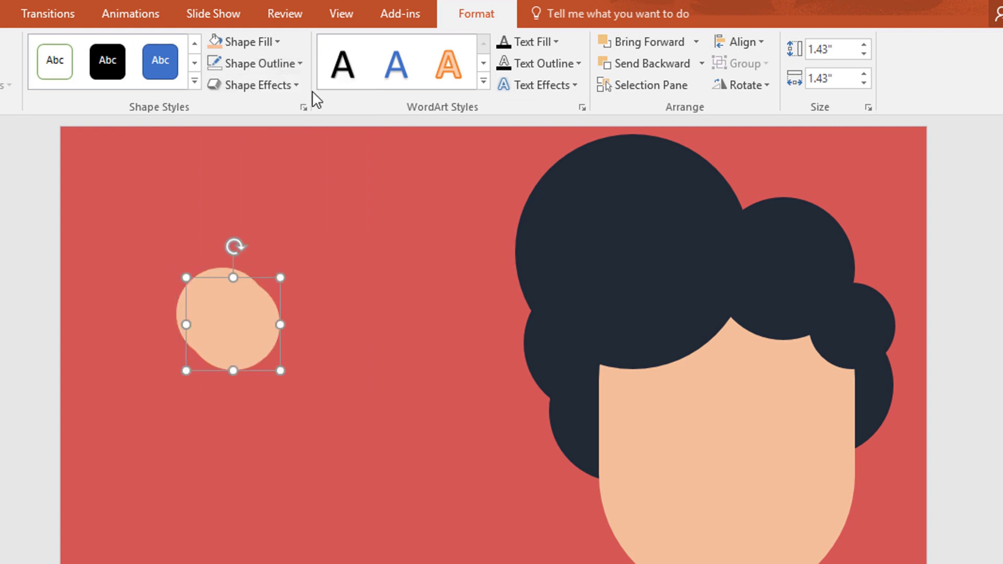
click(277, 43)
click(230, 226)
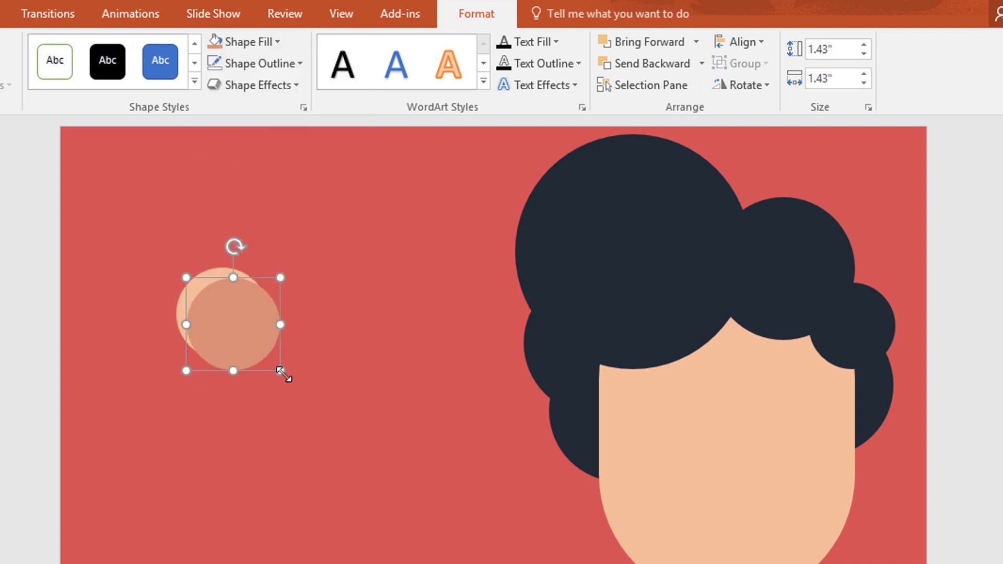
drag(263, 349, 252, 342)
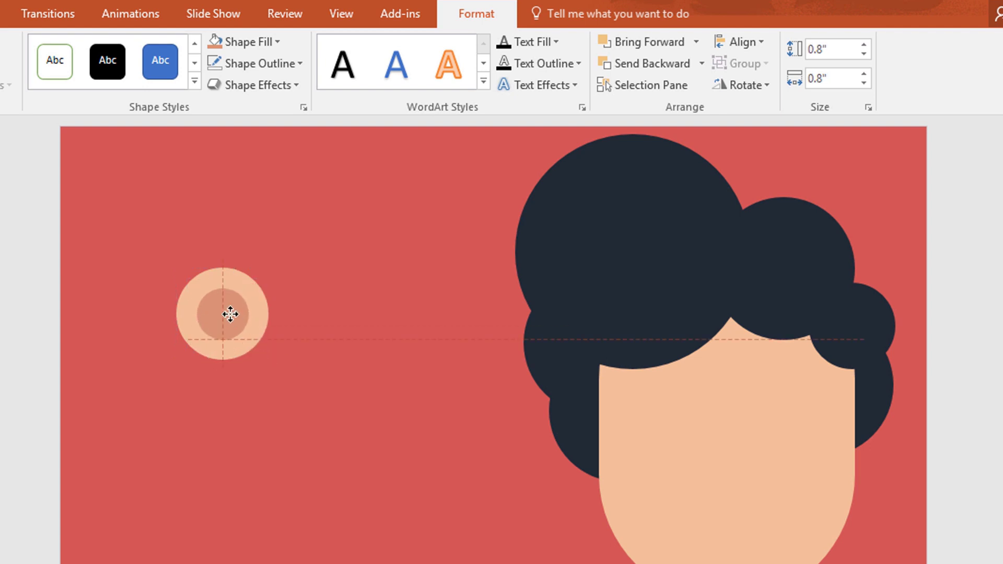
shift+click(264, 313)
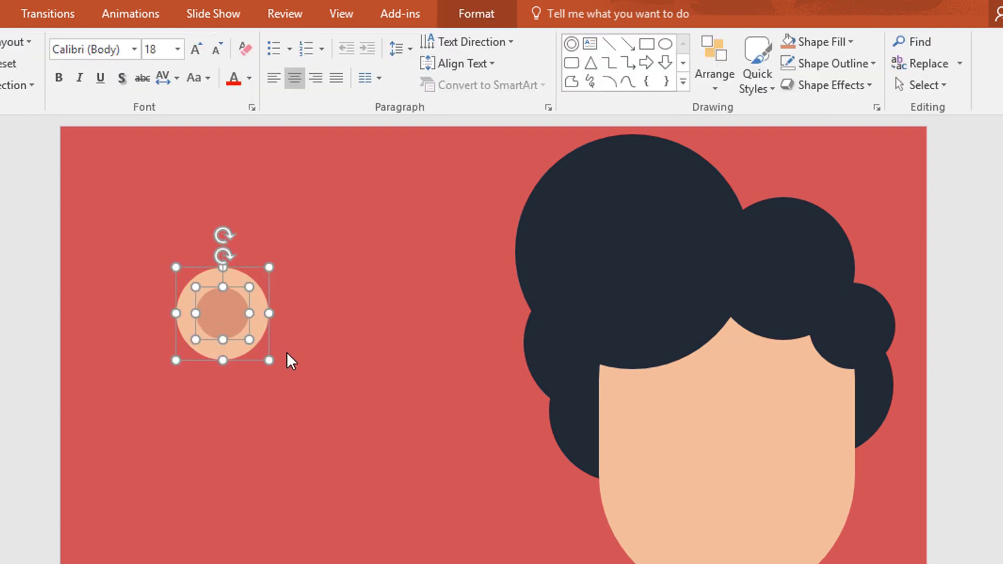
key(ctrl+g)
drag(259, 343, 619, 422)
Send the left ear group one layer backward behind the face.
click(729, 444)
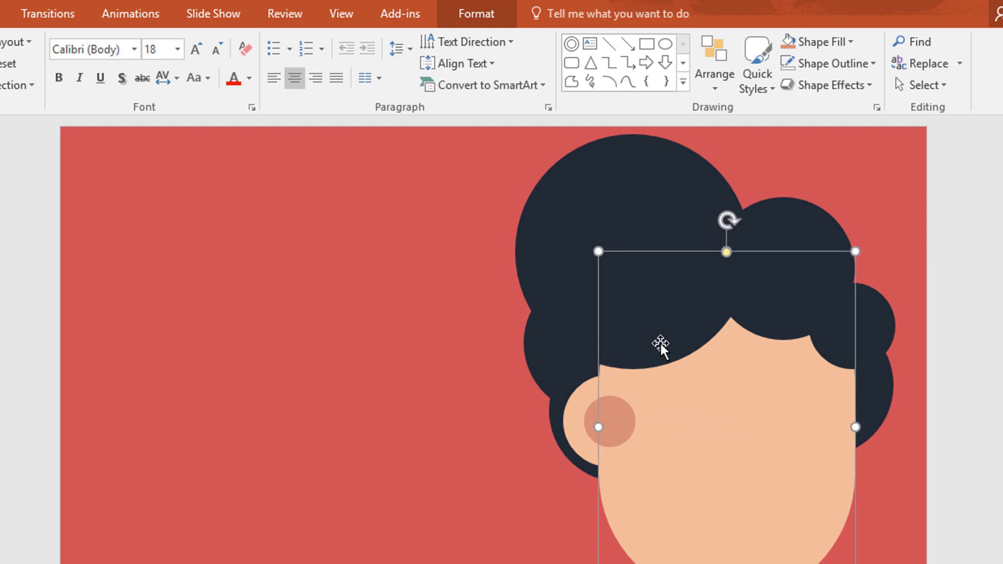
shift+click(597, 195)
shift+click(830, 254)
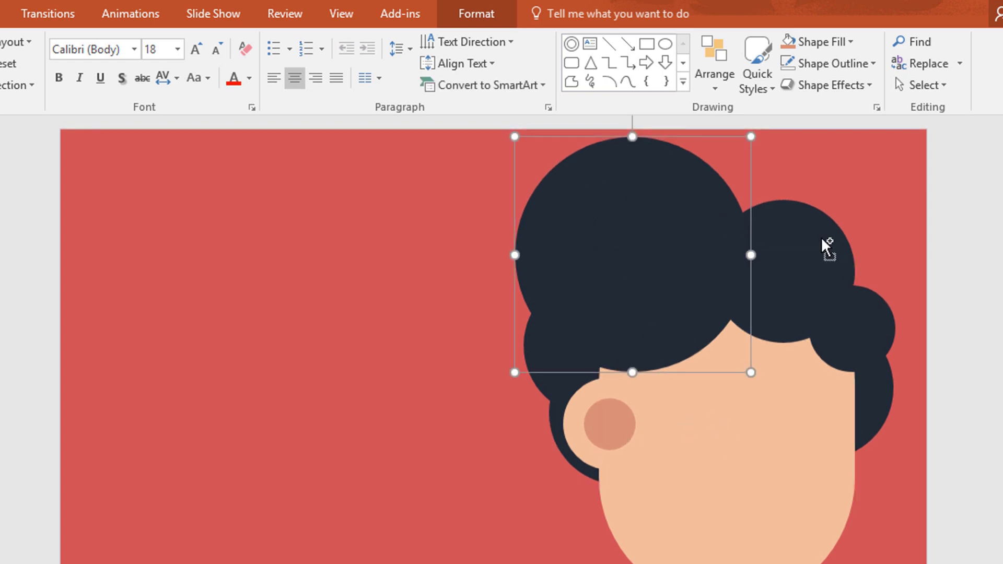
shift+click(823, 243)
shift+click(794, 425)
shift+click(869, 332)
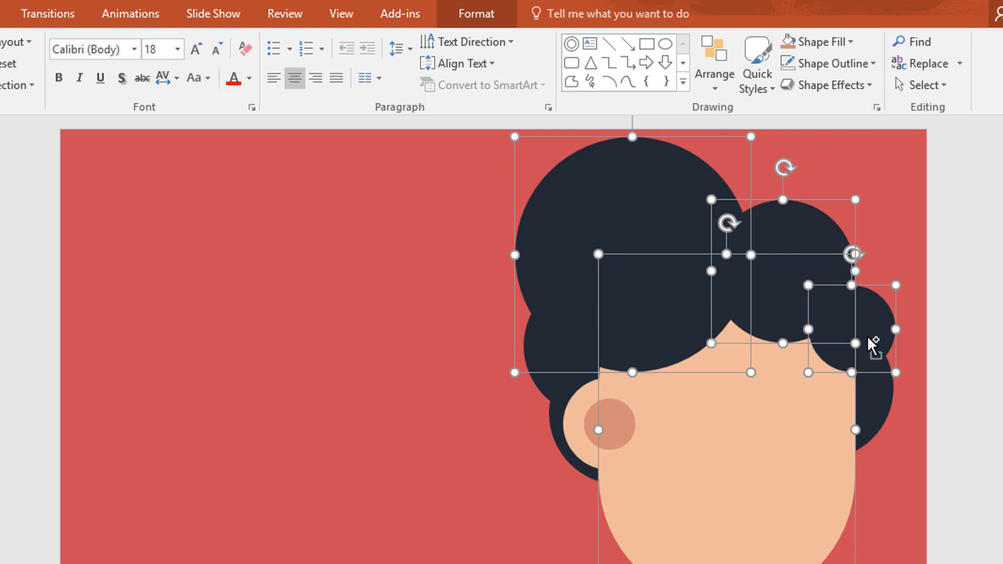
click(601, 414)
click(616, 422)
right_click(616, 422)
mouse_move(705, 309)
click(788, 334)
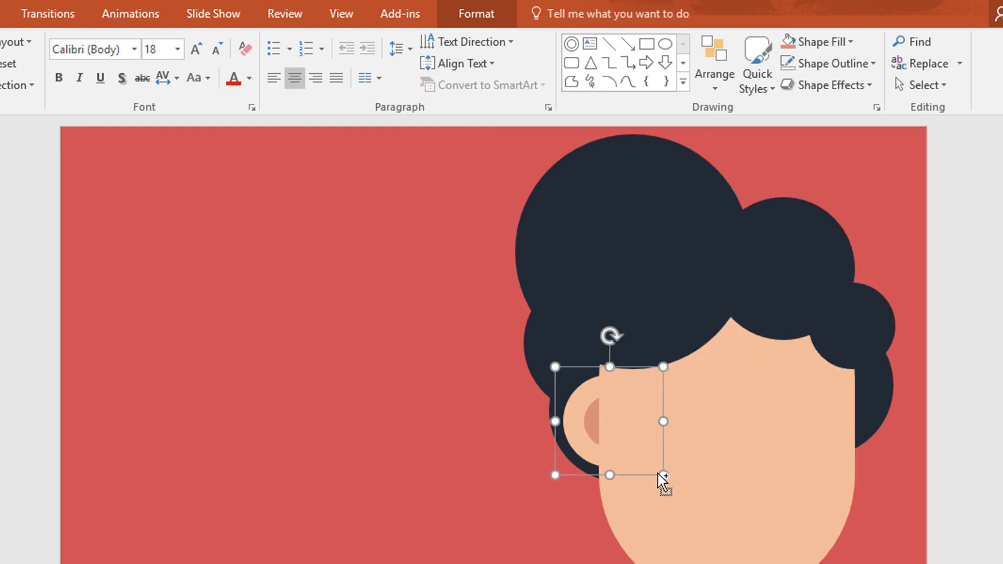
Copy the ear to the face's right side, send it backward, and nudge the left ear.
click(617, 441)
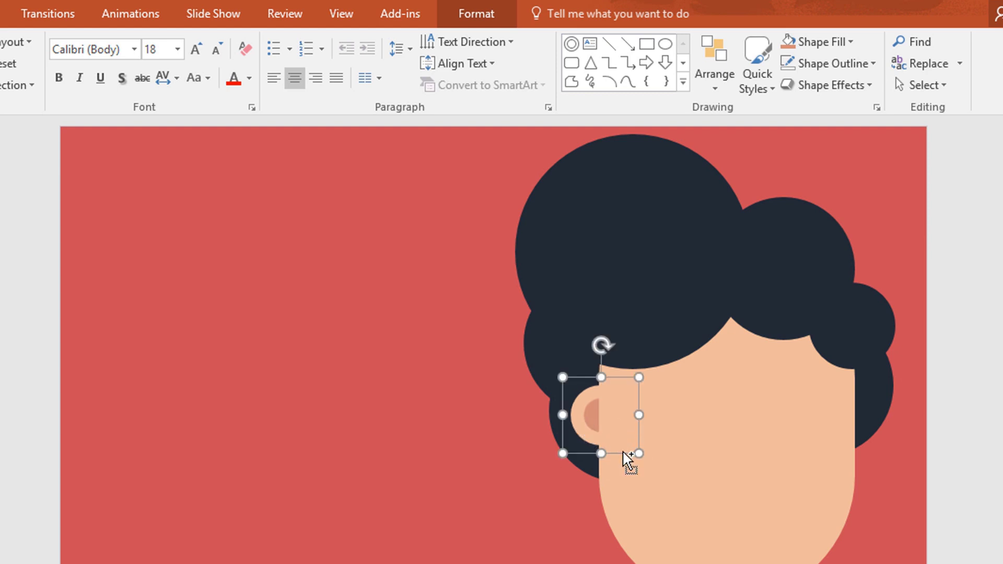
drag(591, 415, 854, 407)
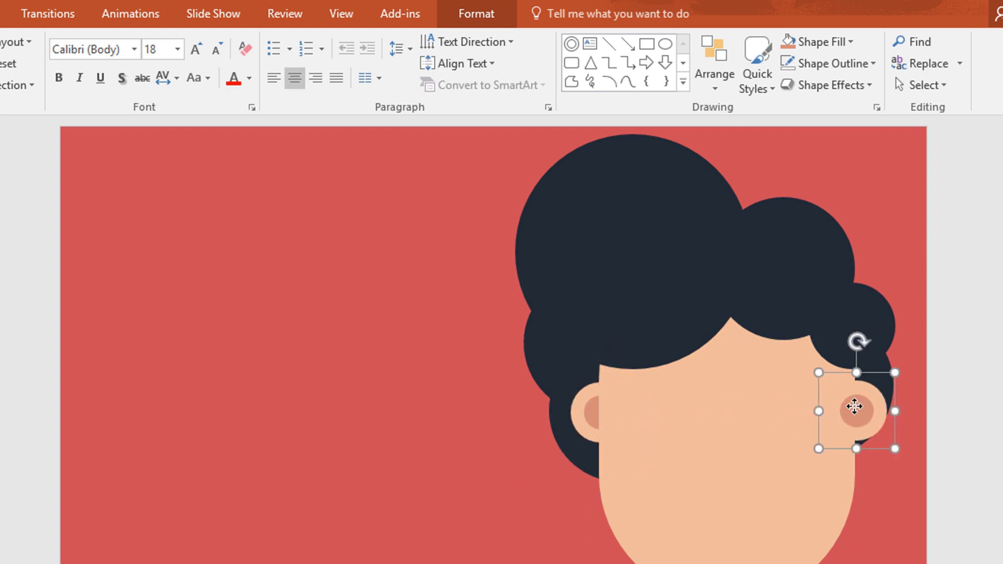
right_click(855, 406)
mouse_move(912, 297)
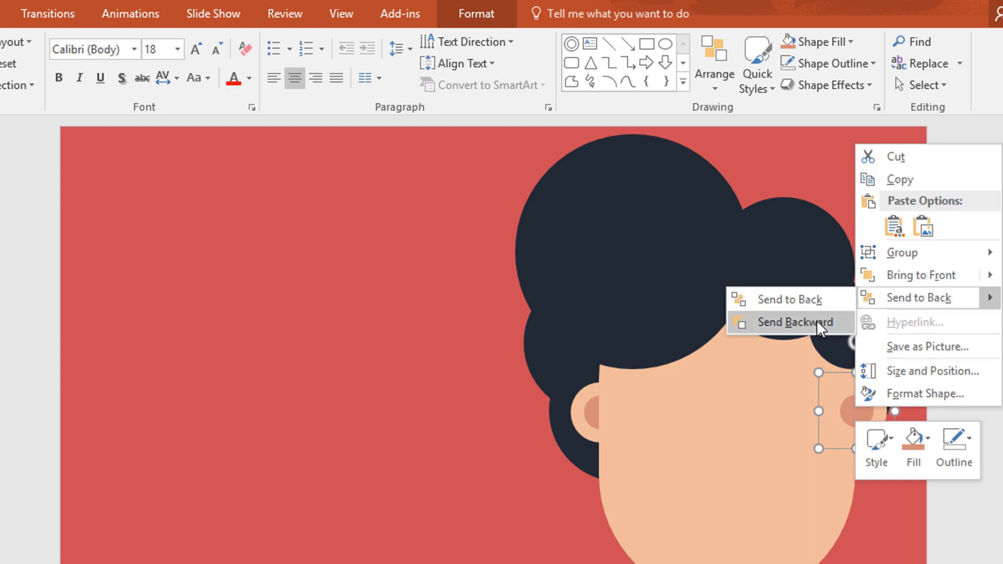
click(816, 320)
click(588, 454)
drag(589, 455, 595, 458)
click(490, 412)
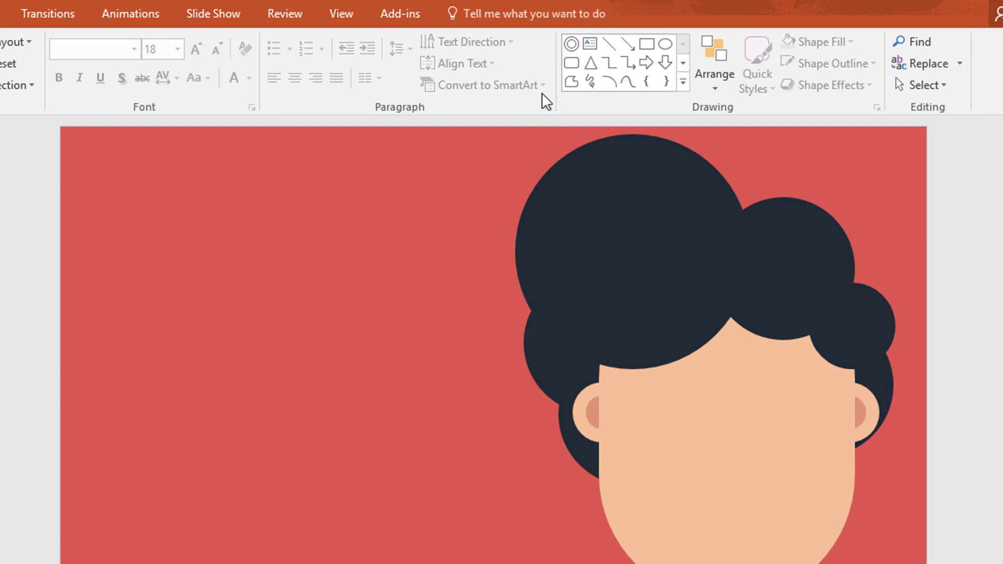
Draw a thin-banded donut ring at the slide's left, filled Plum with no outline.
click(573, 46)
drag(196, 339, 283, 428)
drag(152, 340, 130, 340)
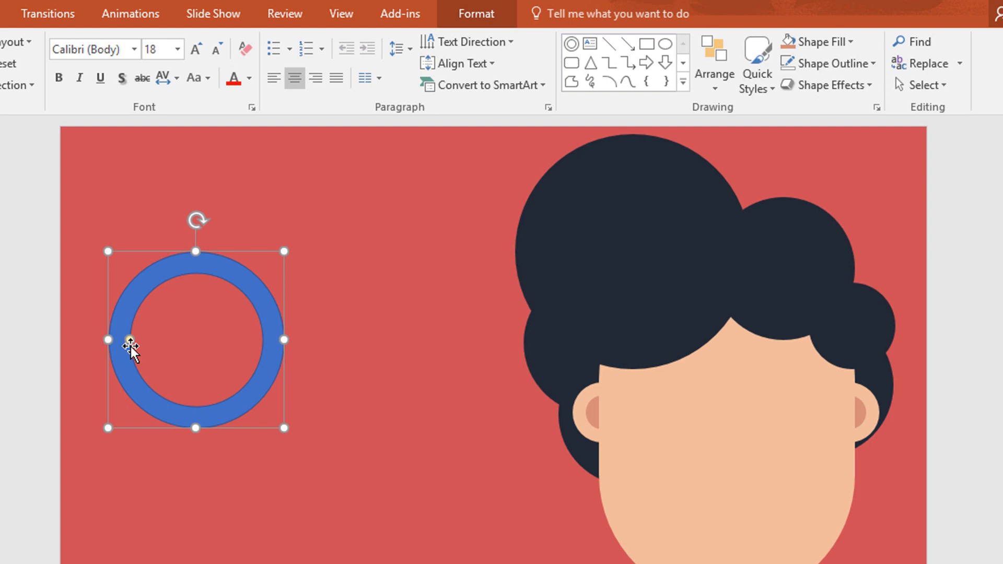
click(476, 14)
click(261, 42)
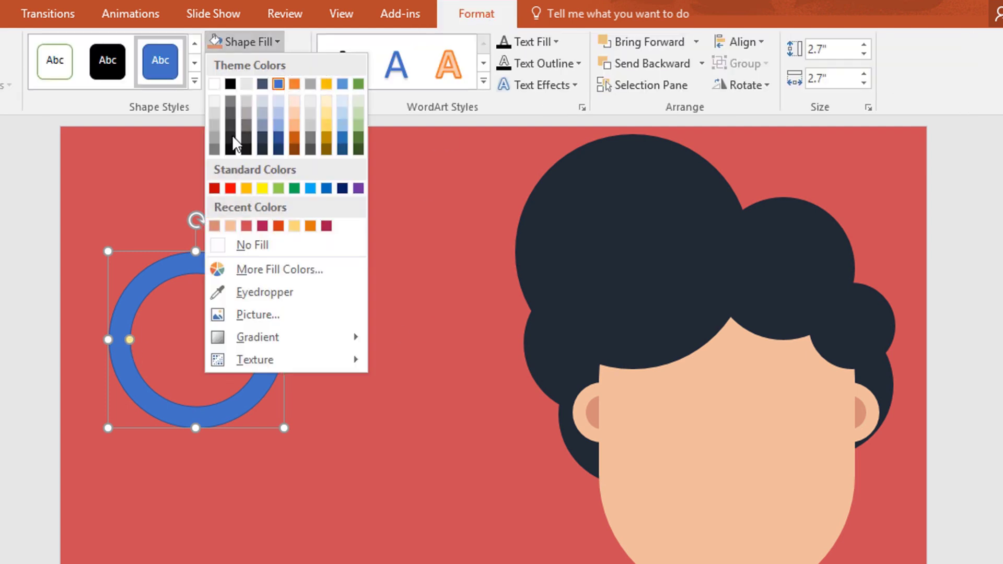
click(262, 226)
click(286, 63)
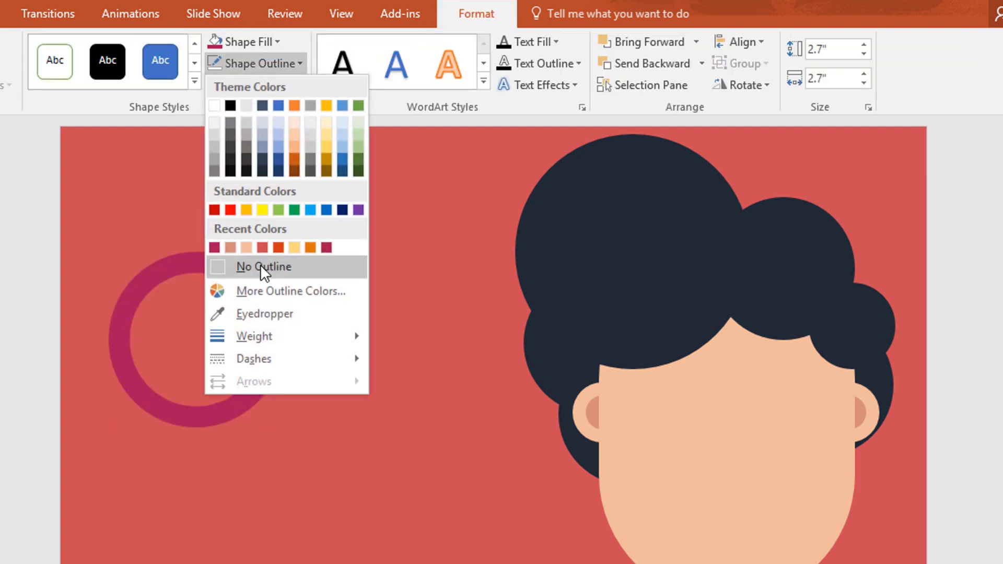
click(260, 264)
click(262, 269)
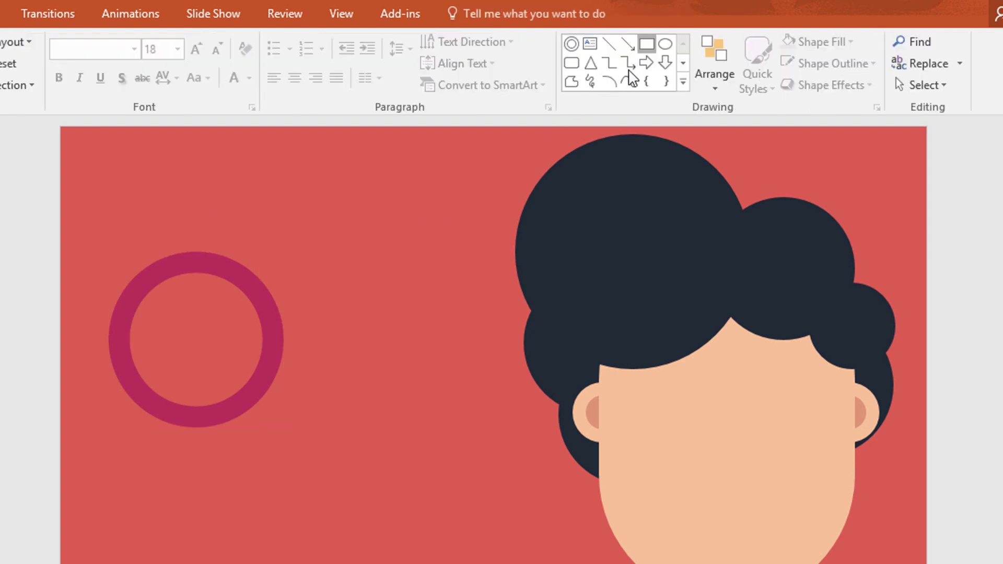
Draw a diagonally tilted rectangle across the upper part of the ring.
mouse_move(132, 325)
mouse_down()
mouse_move(208, 354)
mouse_move(273, 361)
mouse_up()
drag(198, 293, 181, 293)
drag(212, 322, 242, 283)
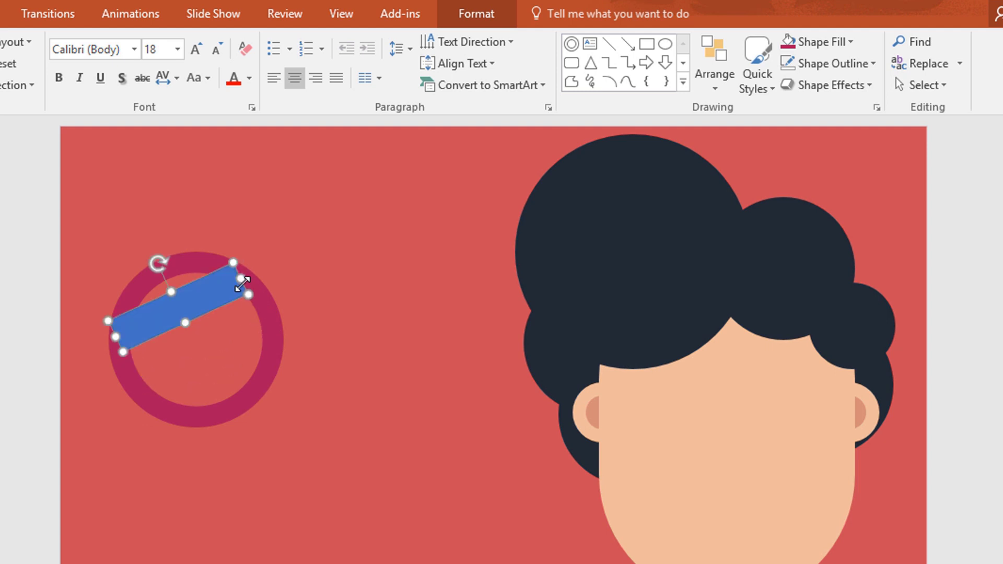
drag(117, 338, 121, 338)
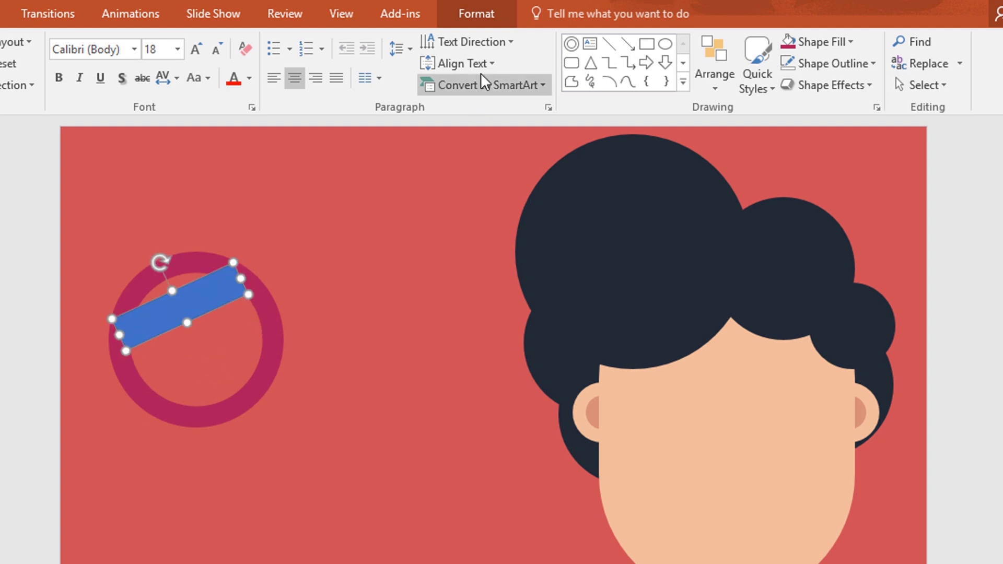
Fill the tilted strip white and remove its outline.
click(493, 17)
click(272, 41)
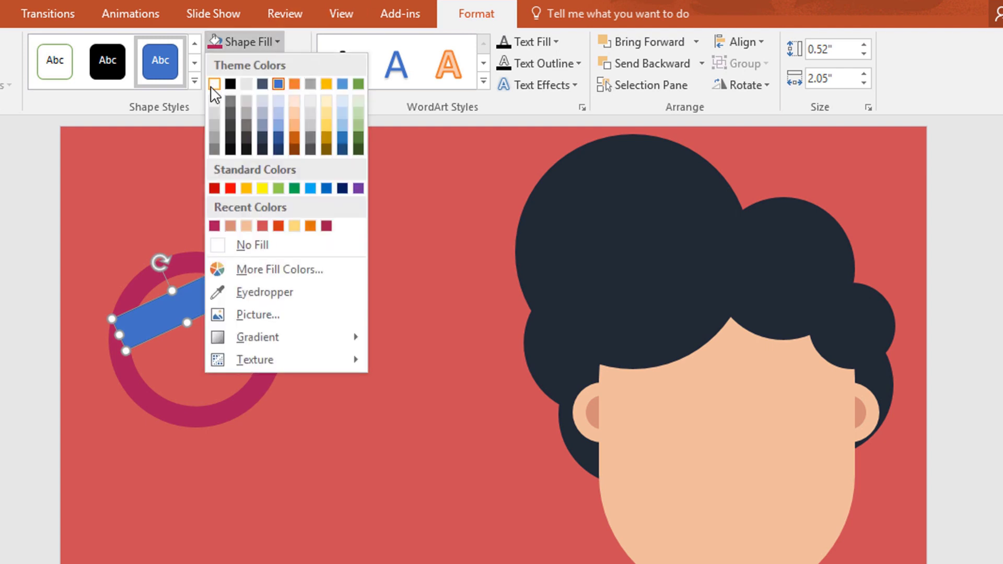
click(214, 85)
click(261, 63)
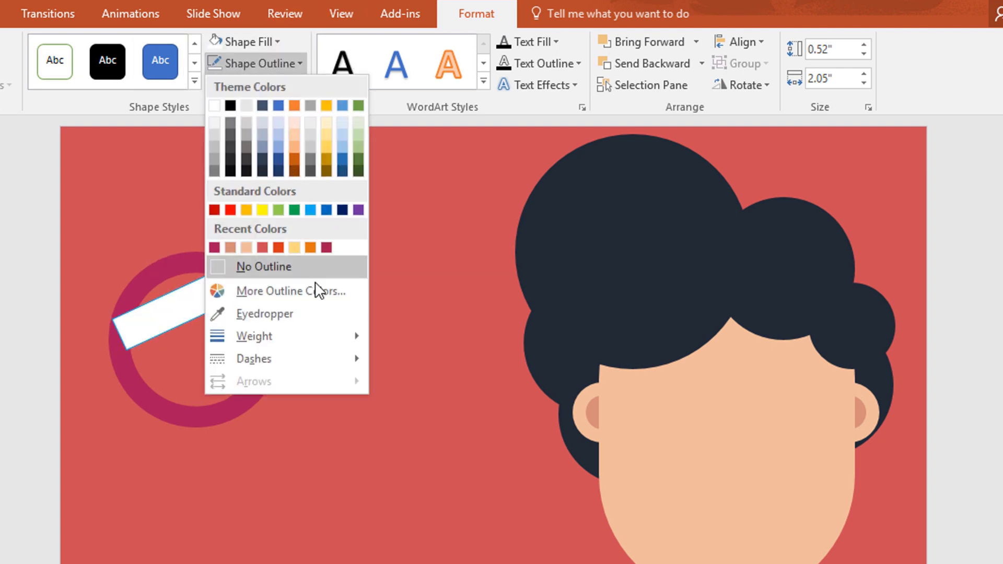
click(322, 267)
Send the white strip behind the ring, group them, and shrink the group slightly.
right_click(210, 291)
mouse_move(323, 491)
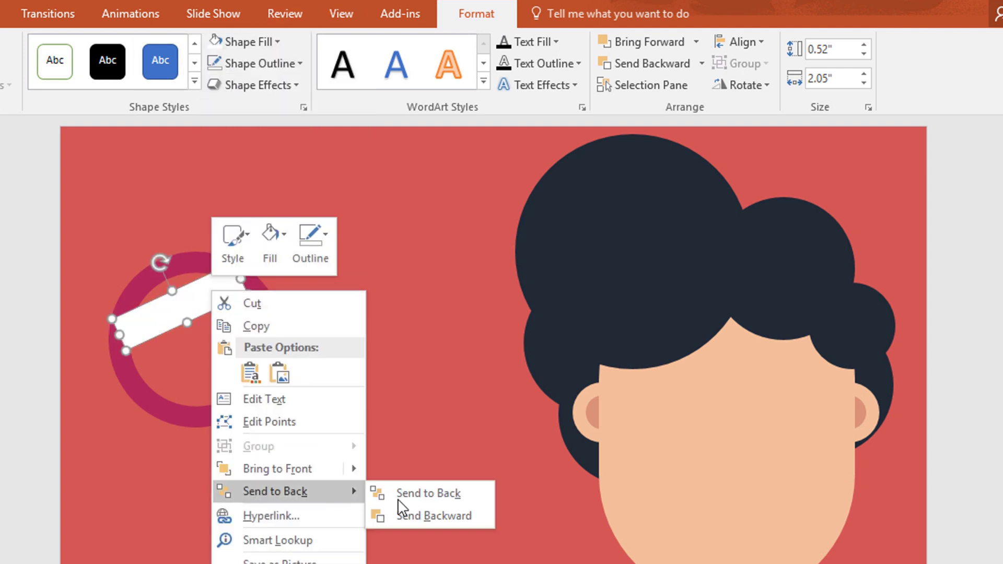
click(405, 495)
shift+click(271, 334)
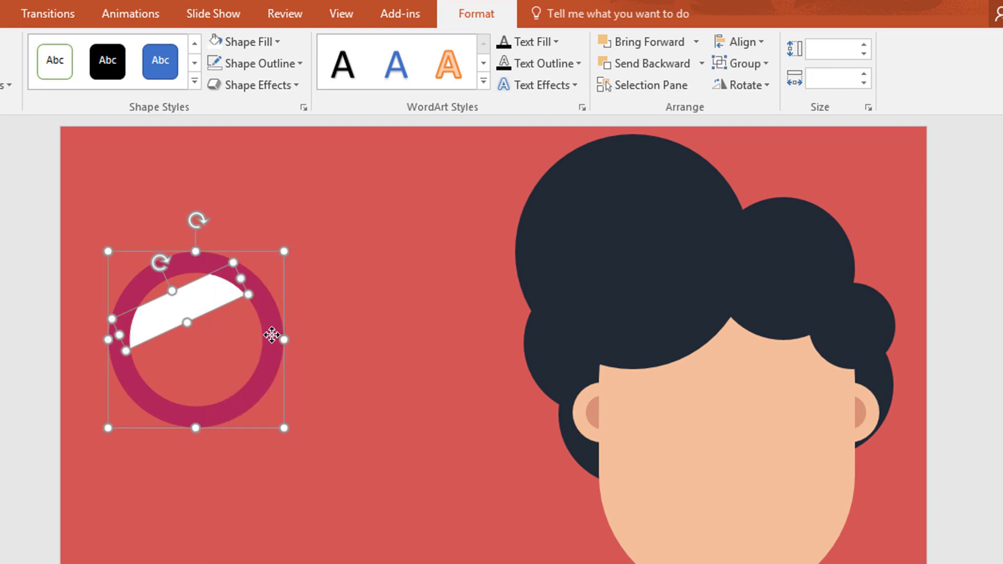
key(ctrl+g)
drag(292, 435, 270, 415)
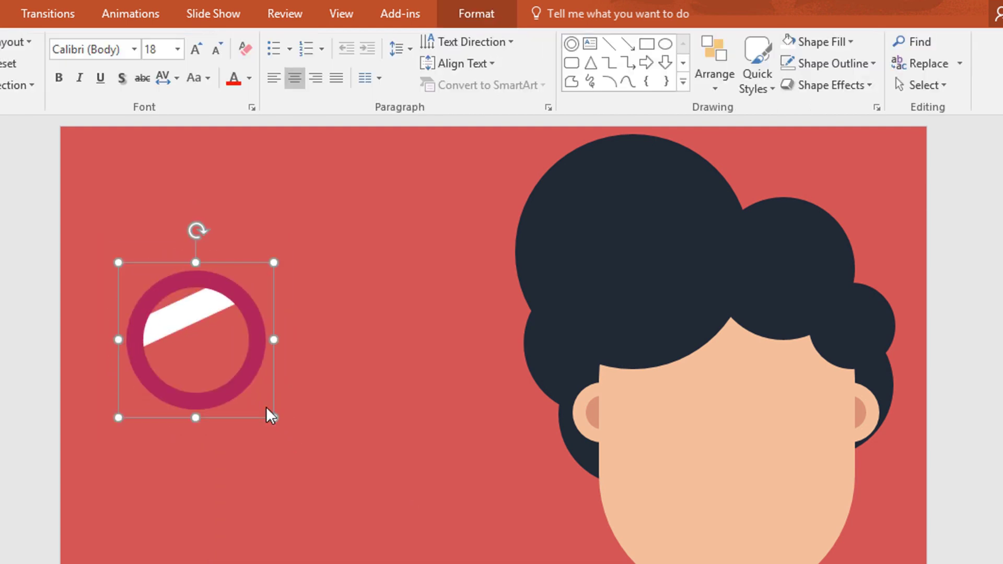
Draw a dark navy pupil with no outline inside the ring.
click(428, 174)
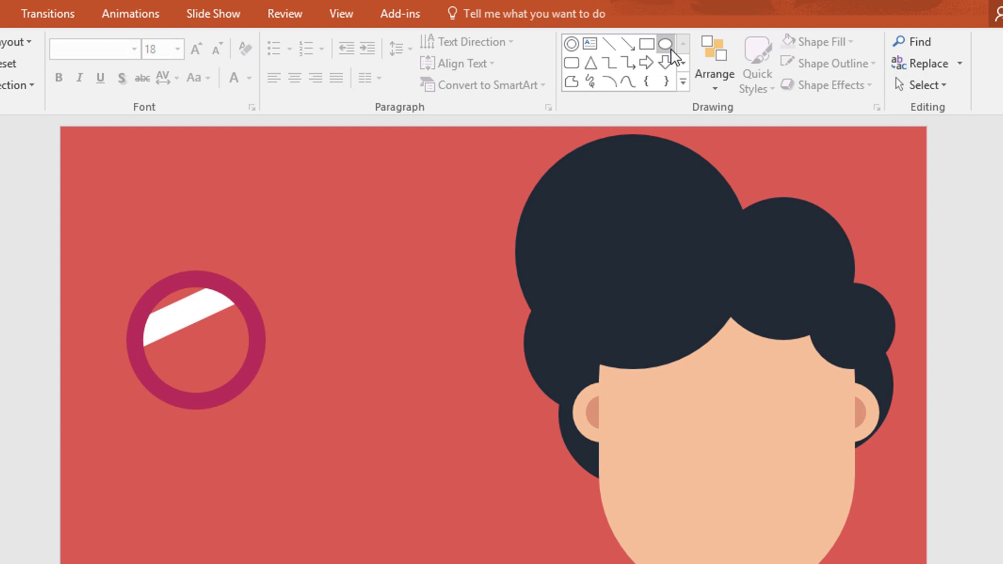
drag(198, 347, 212, 357)
click(505, 25)
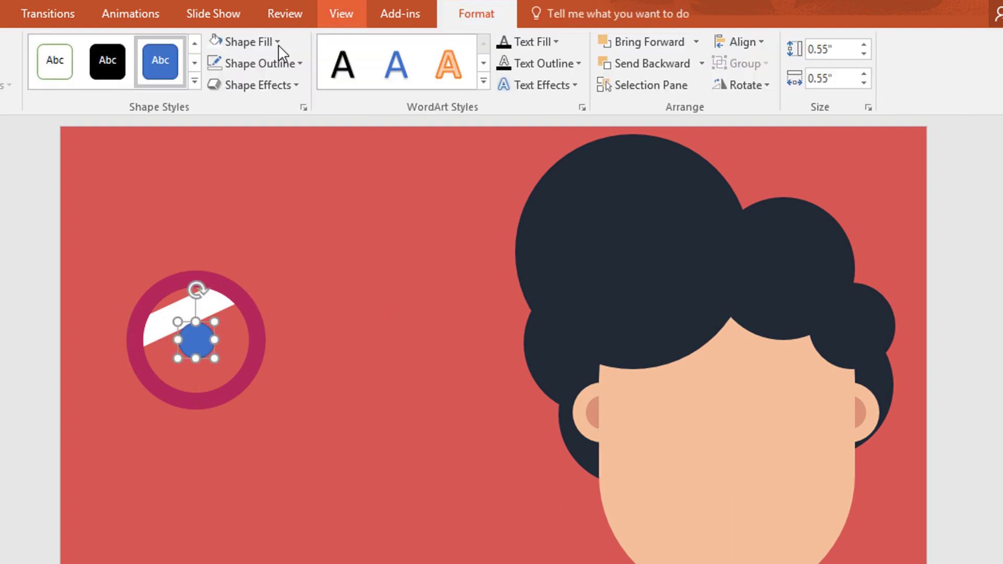
click(274, 44)
click(261, 153)
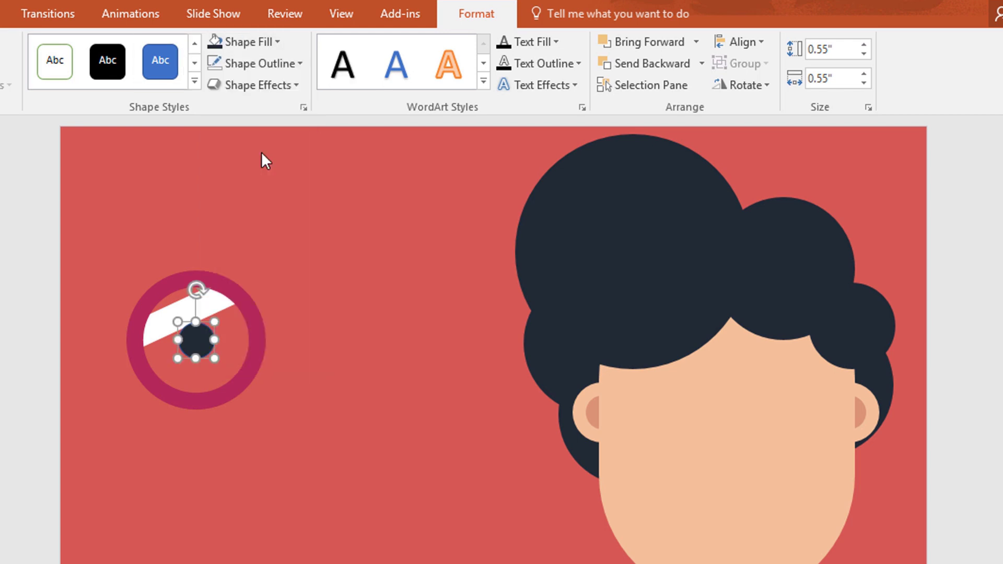
click(284, 66)
click(288, 272)
Duplicate the whole eye to the right to make a pair.
click(246, 311)
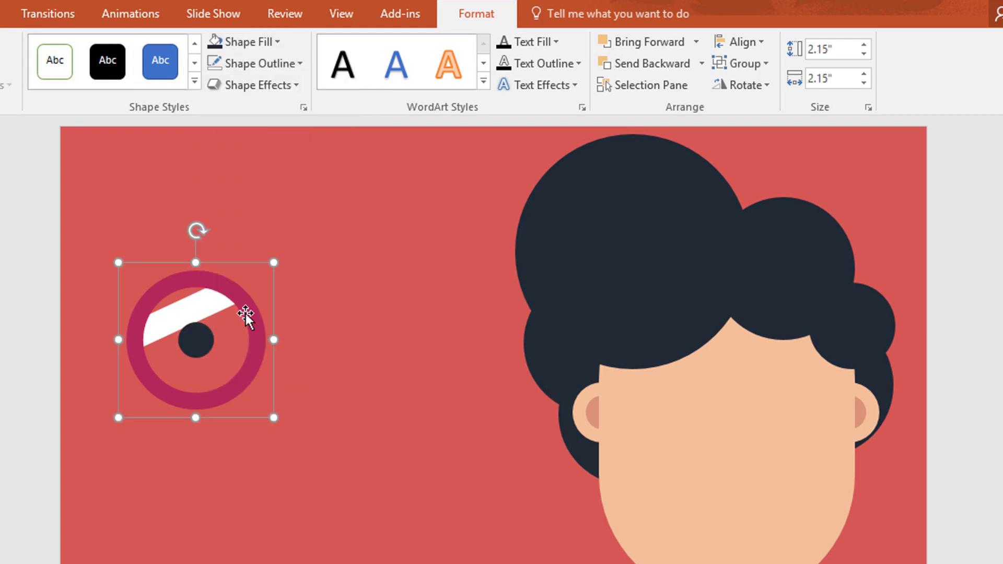
drag(246, 313, 421, 335)
click(438, 211)
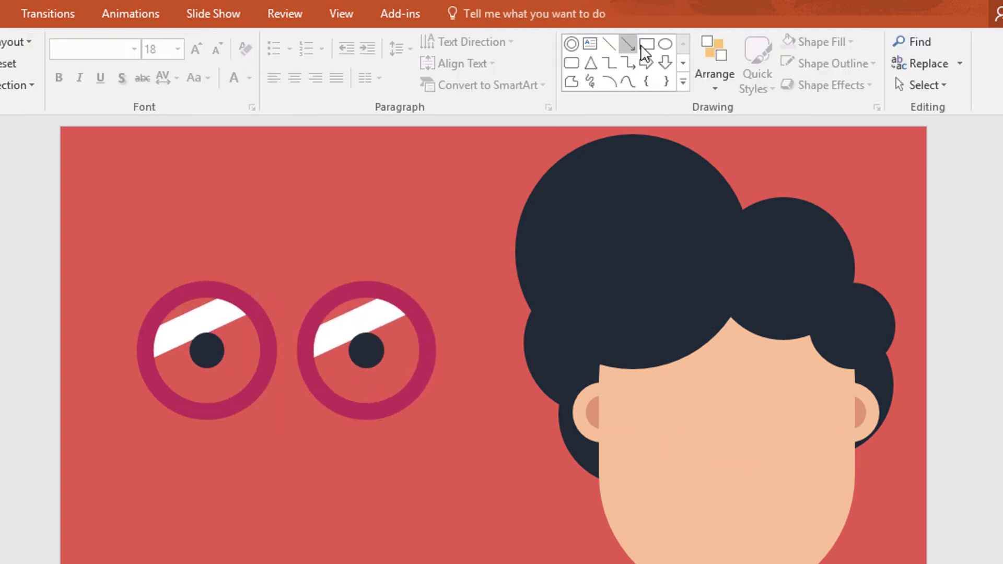
Draw a bridge rectangle between the lenses, filled crimson with no outline.
mouse_move(290, 354)
mouse_down()
mouse_move(309, 360)
mouse_move(288, 350)
mouse_up()
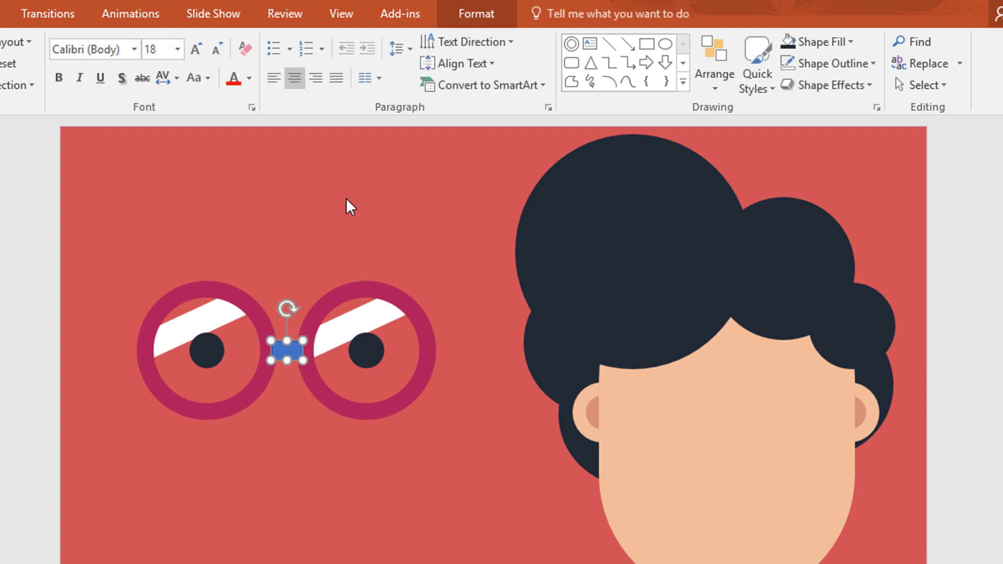
click(460, 24)
click(263, 41)
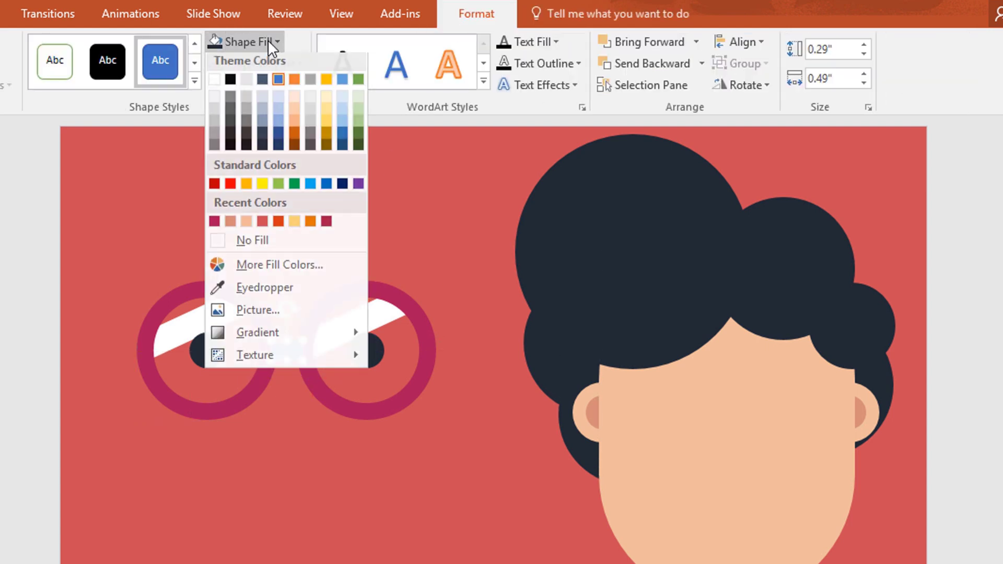
click(214, 225)
click(285, 64)
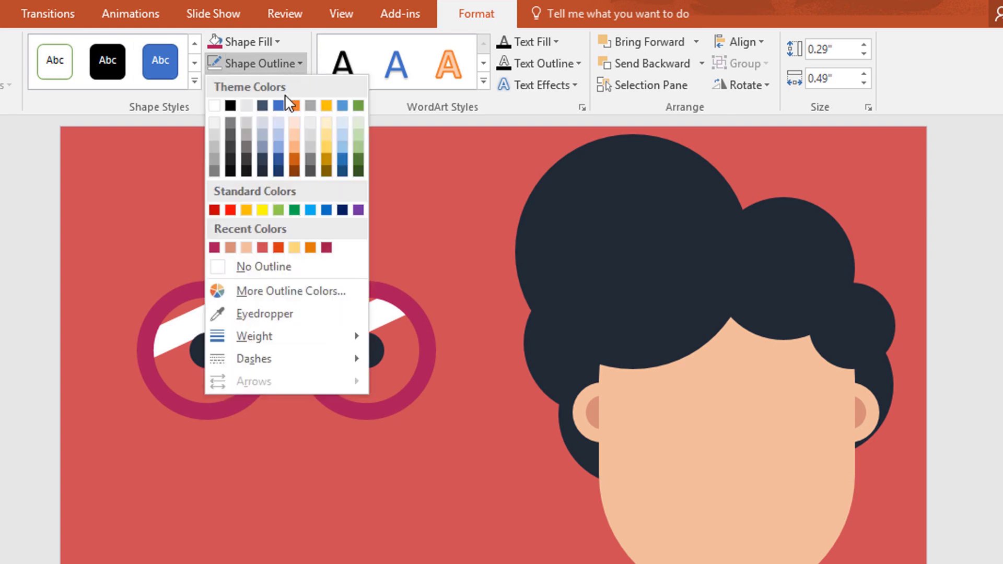
click(314, 266)
click(324, 261)
Group the lenses and bridge, then shrink the glasses to 1.86" by 3.99" and place them on the face.
drag(231, 356, 458, 464)
key(ctrl+g)
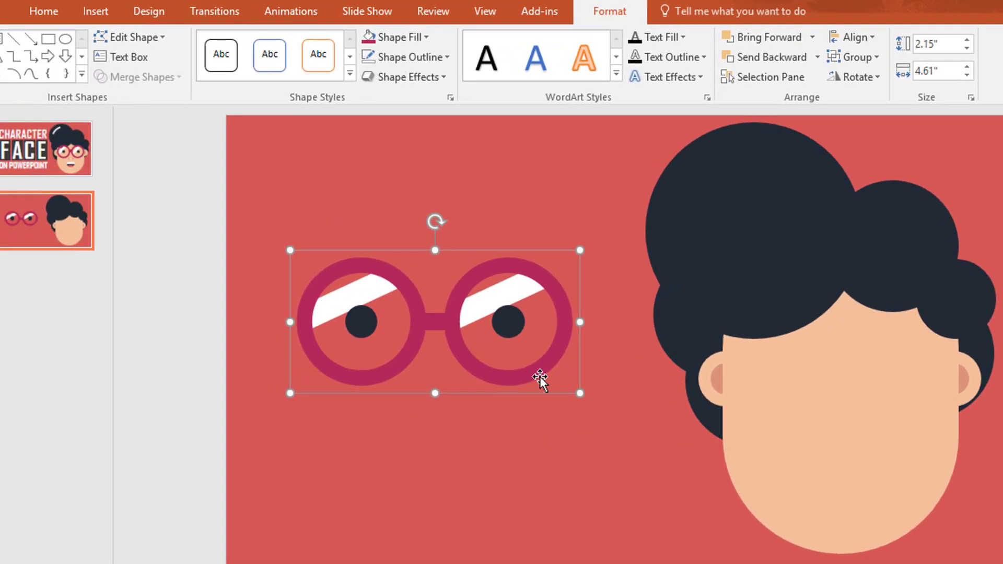
drag(536, 375, 939, 429)
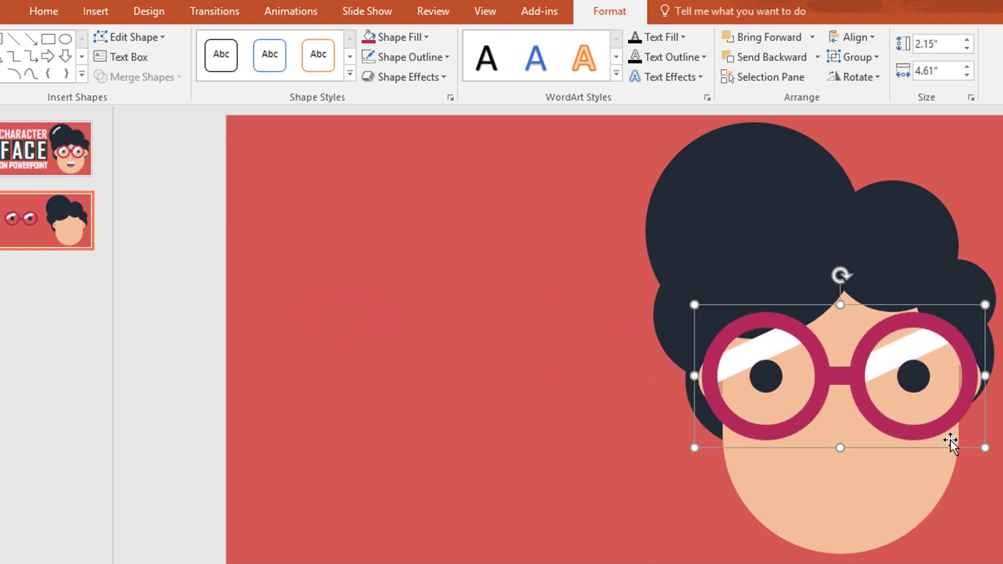
drag(989, 449, 939, 406)
key(Escape)
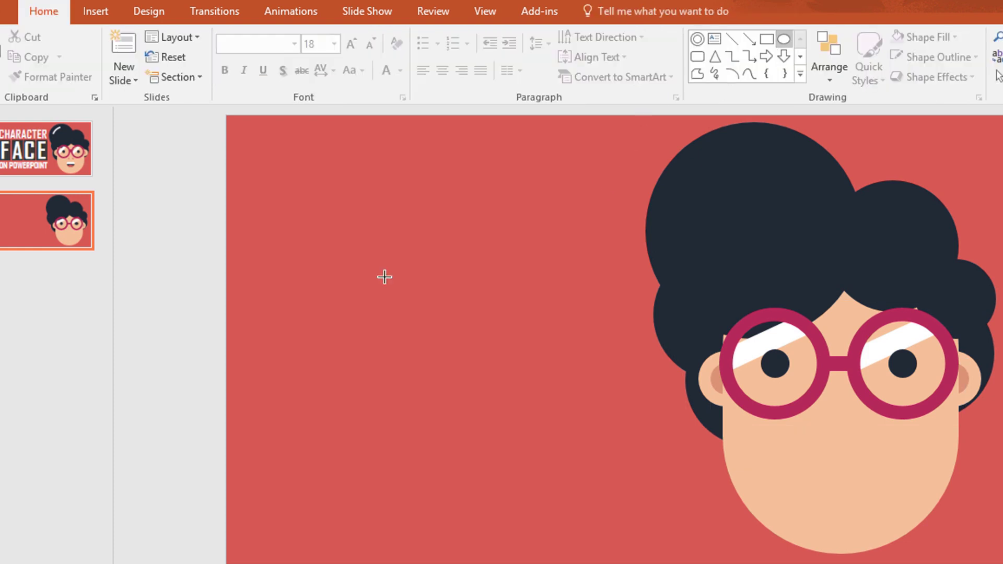
Subtract a rectangle from the top of a blue circle, leaving a half-circle.
drag(375, 286, 434, 357)
drag(381, 296, 453, 405)
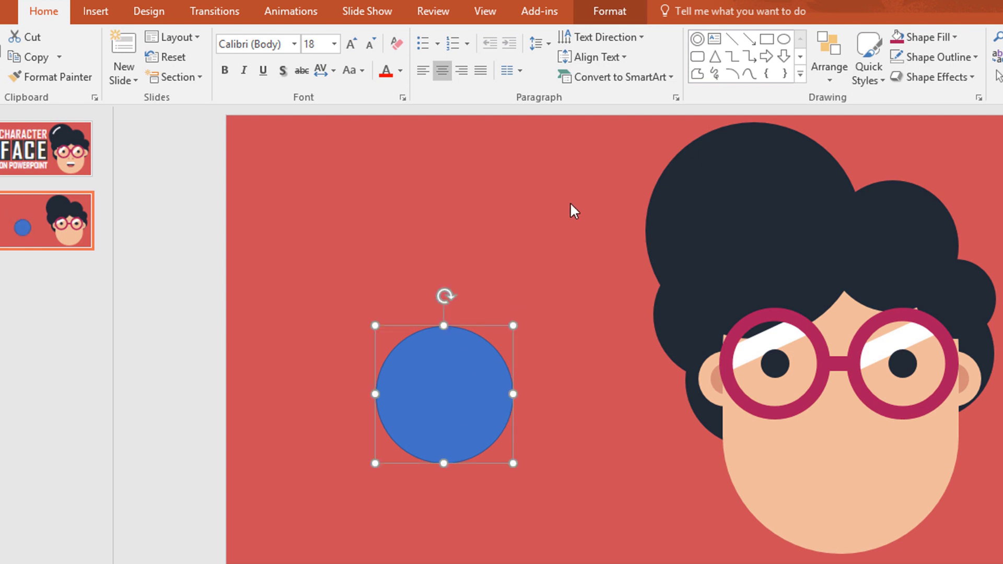
click(772, 43)
drag(578, 368, 579, 370)
click(481, 405)
shift+click(522, 365)
click(631, 12)
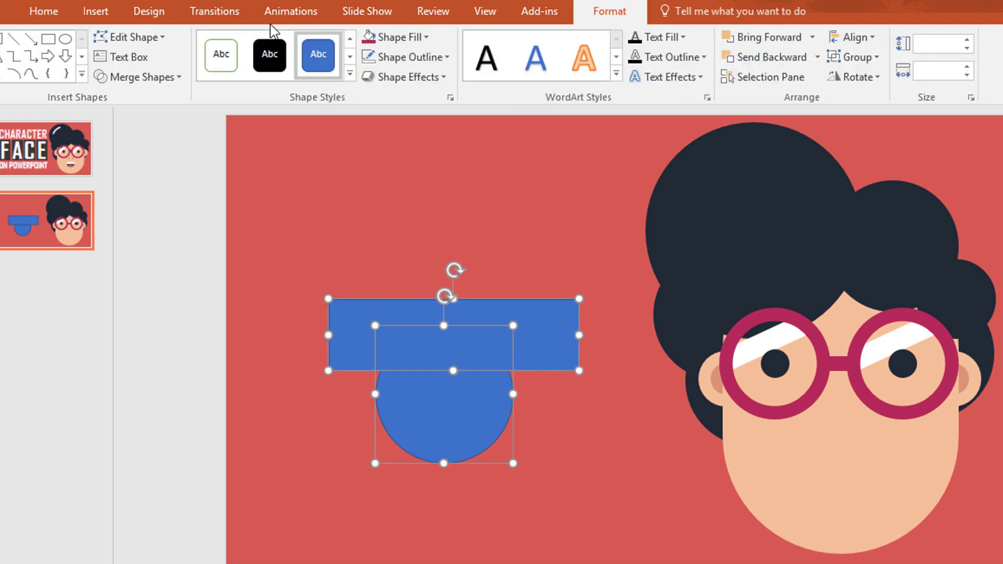
click(166, 83)
click(139, 182)
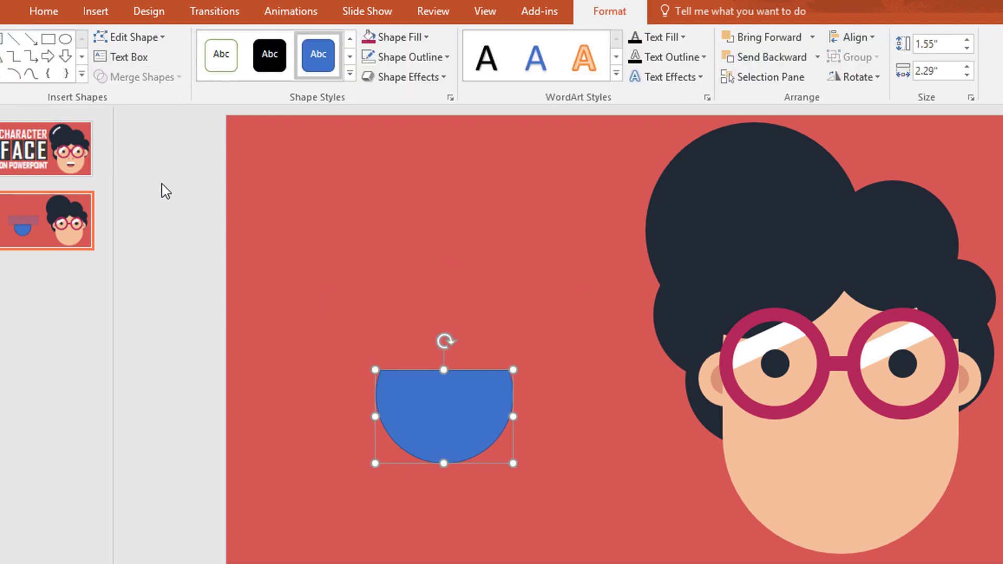
Duplicate the half-circle above and intersect it with a rectangle into a 0.58" by 2.29" bar.
key(ctrl+d)
drag(447, 429, 437, 298)
click(588, 163)
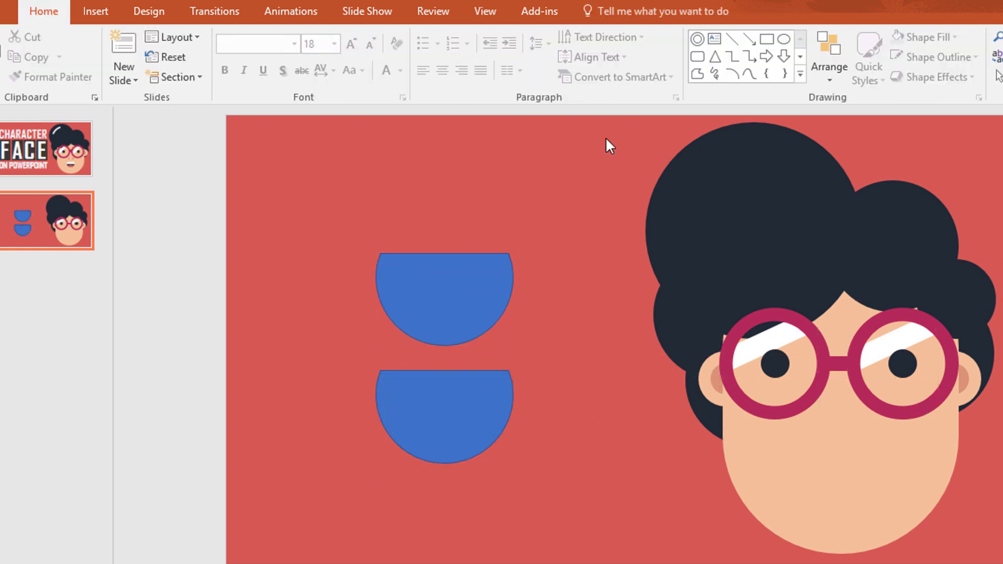
mouse_move(358, 240)
mouse_down()
mouse_move(458, 277)
mouse_move(561, 287)
mouse_up()
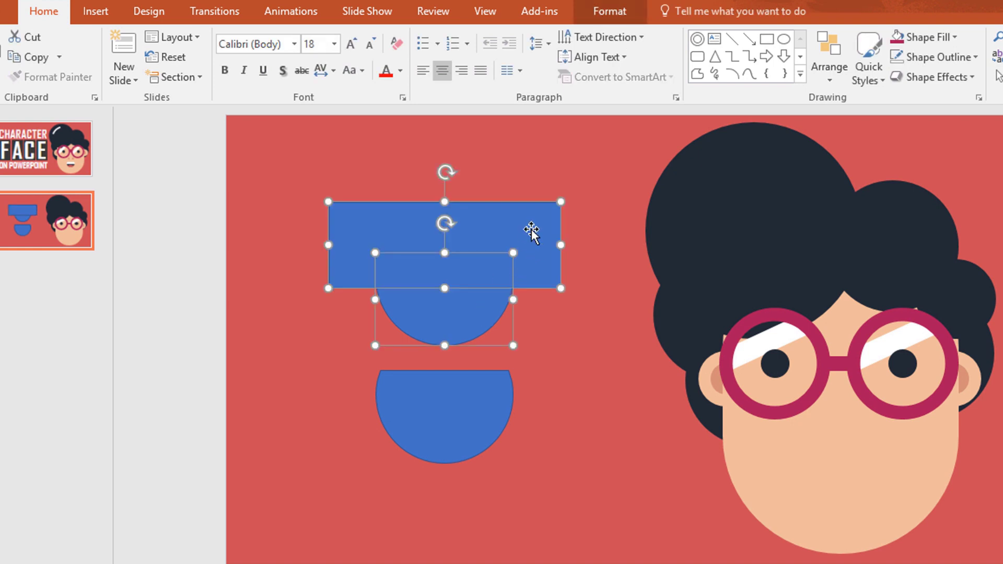
click(609, 11)
click(179, 78)
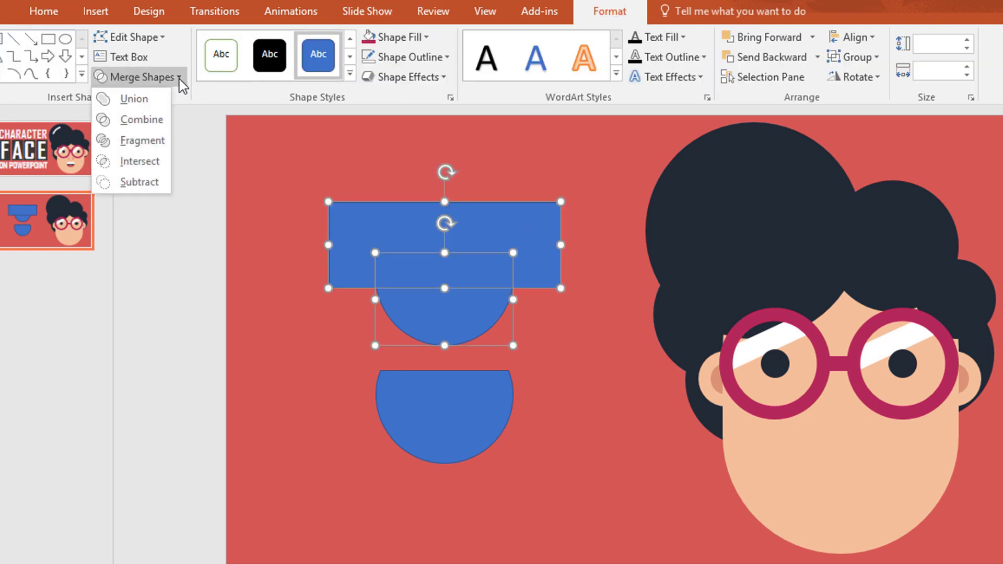
click(157, 162)
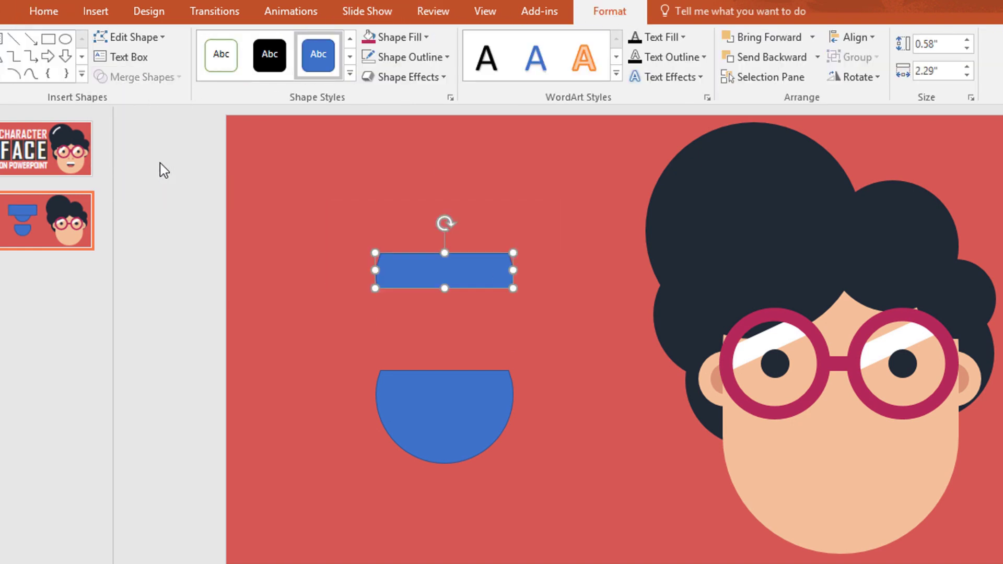
click(418, 37)
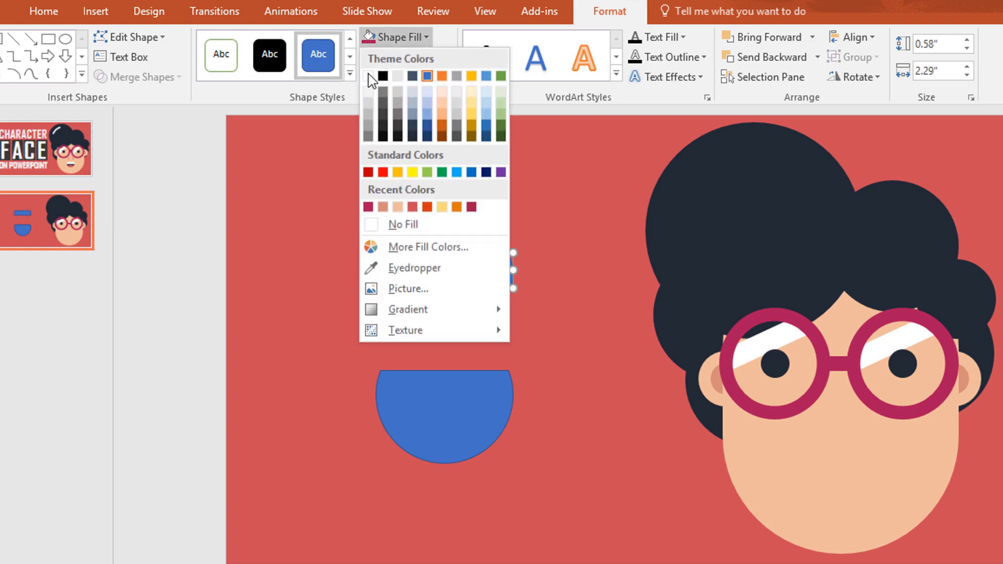
Make the bar white with no outline and move it above the half-circle.
click(369, 77)
click(407, 57)
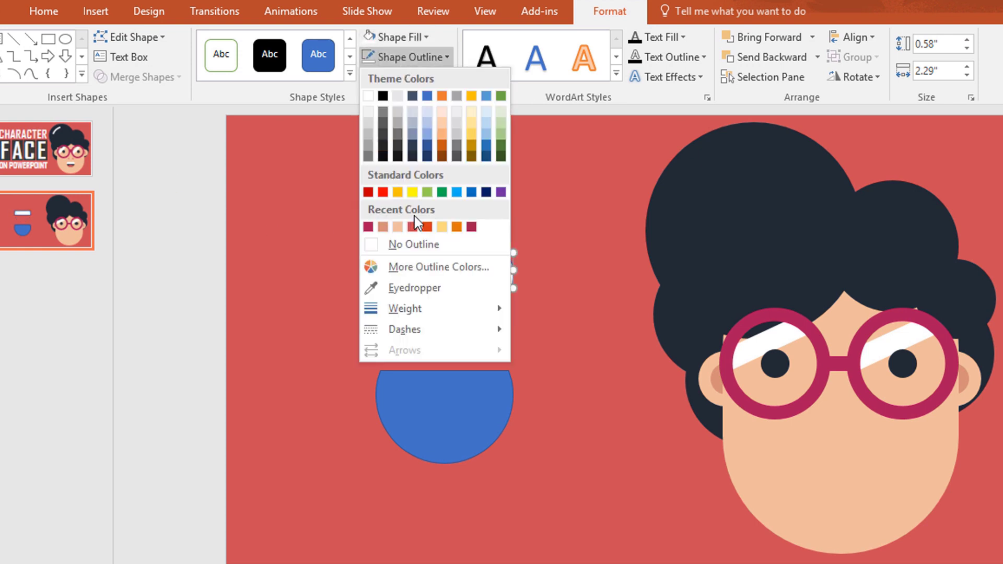
click(440, 252)
drag(470, 271, 469, 336)
Copy the half-circle higher up and draw a flattened oval overlapping it.
click(477, 399)
drag(480, 399, 478, 211)
click(628, 149)
click(783, 39)
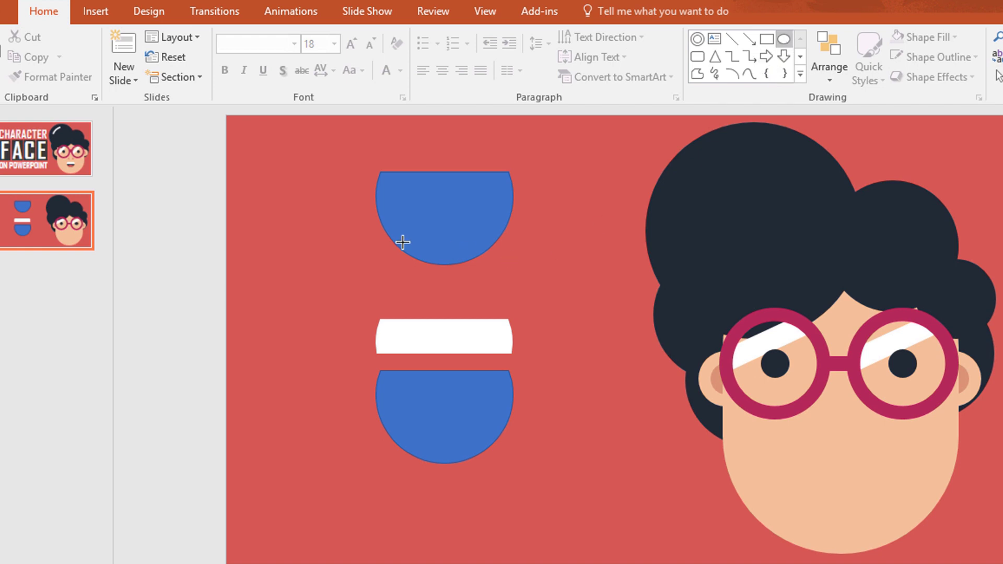
mouse_move(428, 264)
mouse_down()
mouse_move(452, 295)
mouse_move(454, 275)
mouse_move(506, 269)
mouse_up()
drag(389, 269, 383, 268)
drag(444, 218, 447, 224)
Intersect the oval with the upper half-circle into a lens, and move the white bar onto the mouth's top.
shift+click(443, 268)
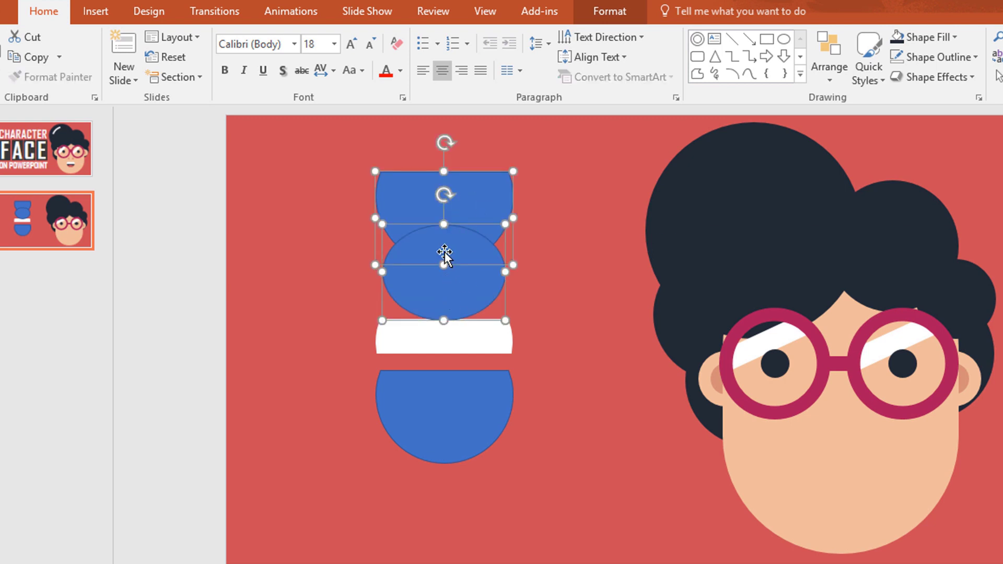
click(605, 16)
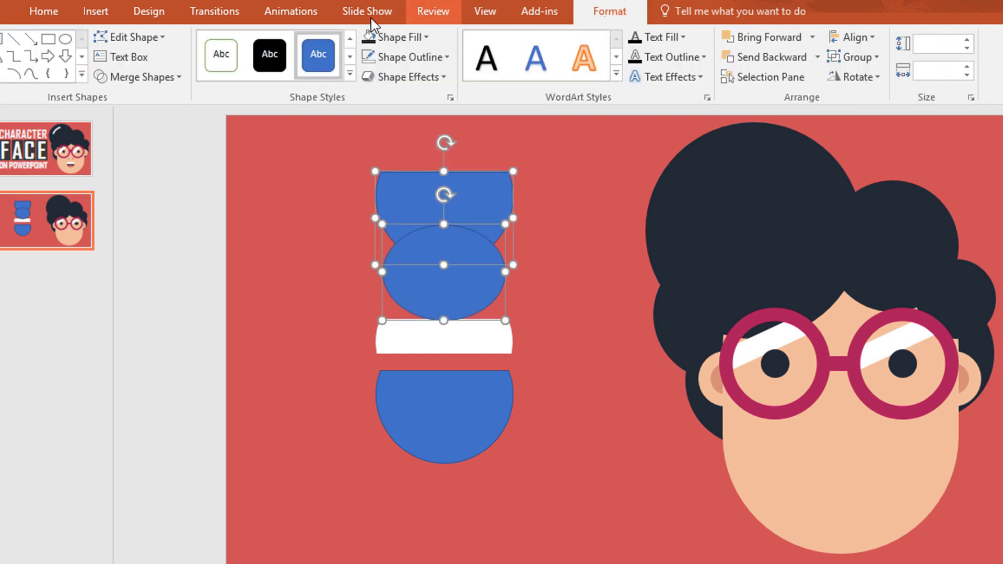
click(156, 79)
click(156, 163)
click(447, 340)
drag(451, 338, 450, 390)
Fill the lower half-circle dark navy with no outline.
click(441, 435)
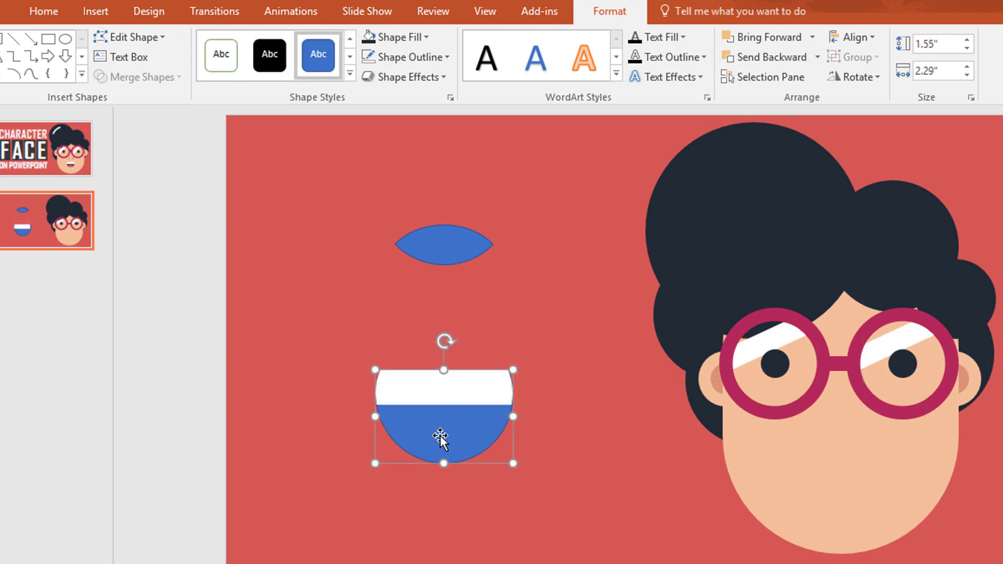
click(402, 37)
click(414, 140)
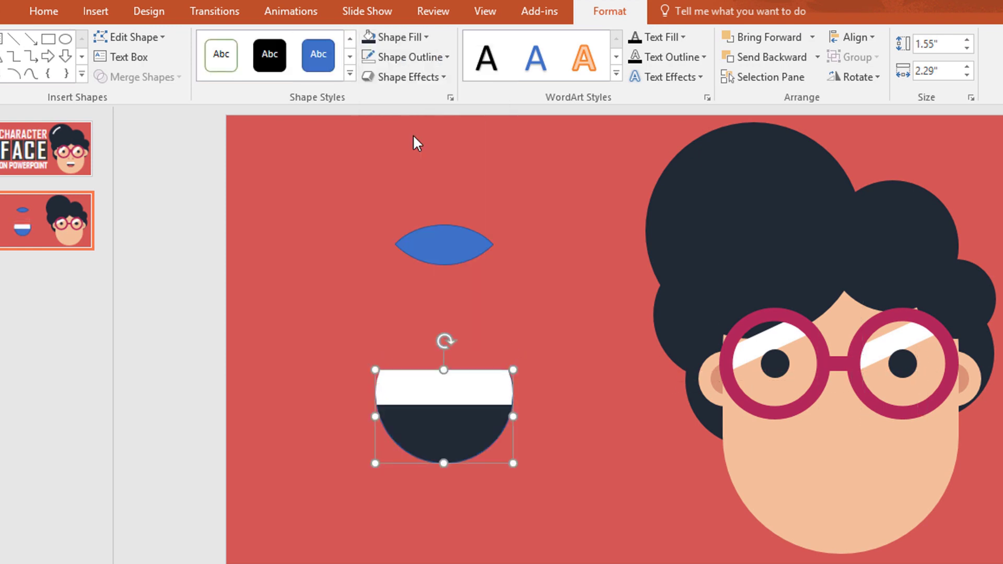
click(423, 65)
click(482, 248)
Move the lens onto the mouth's bottom, remove its fill and outline, and centre it.
click(459, 253)
drag(459, 252, 459, 451)
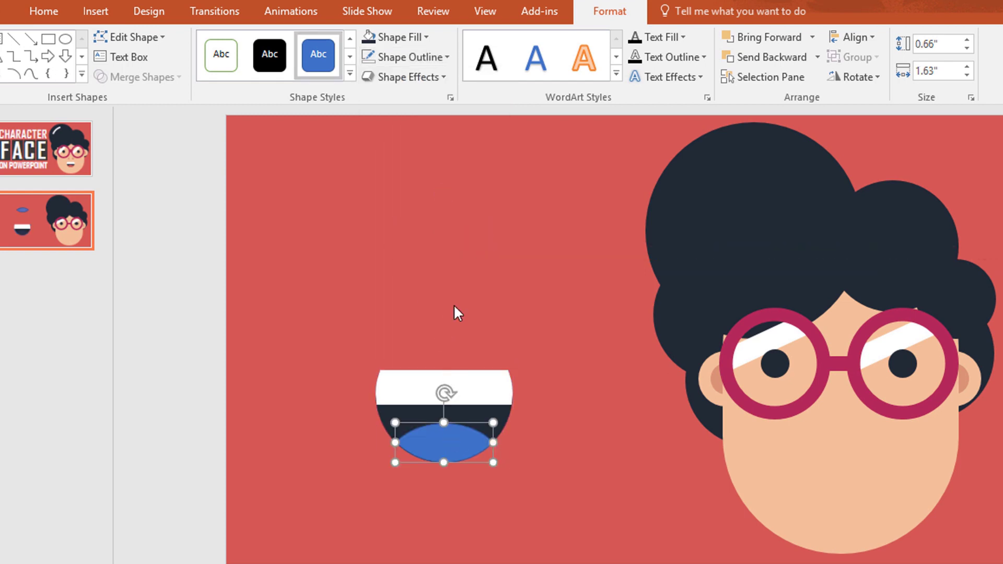
click(413, 38)
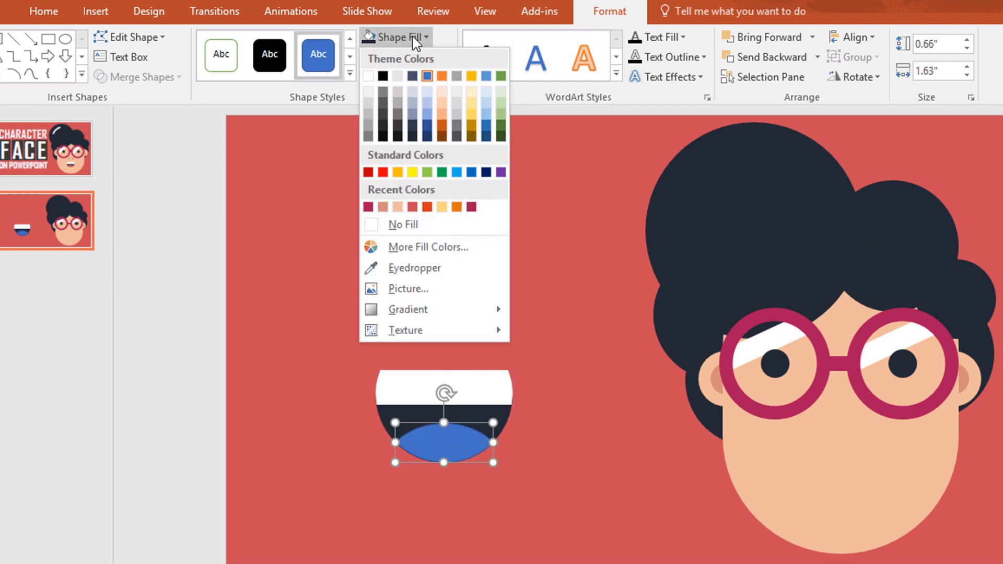
click(410, 223)
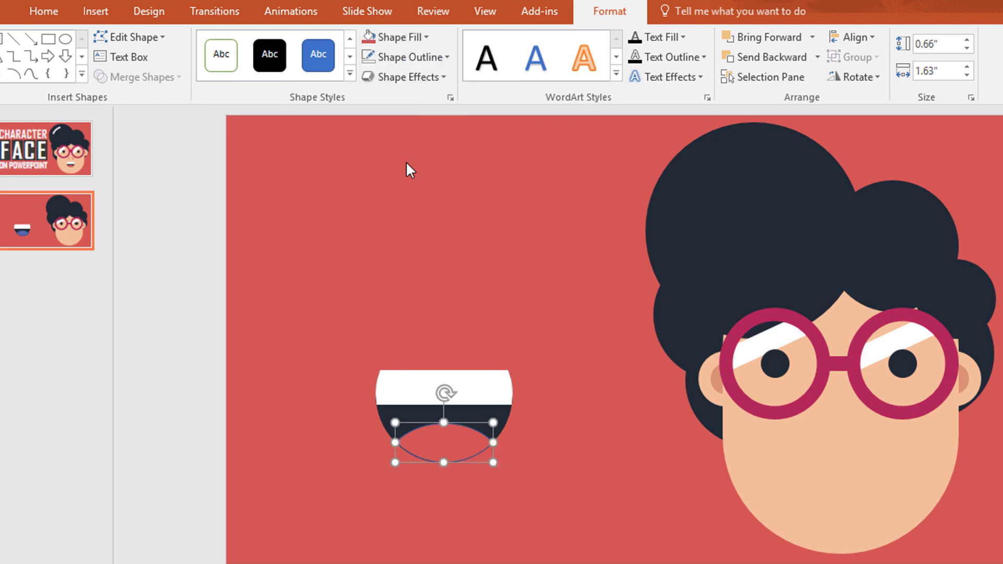
click(422, 58)
click(473, 245)
scroll(607, 433, up, 3)
drag(635, 415, 634, 415)
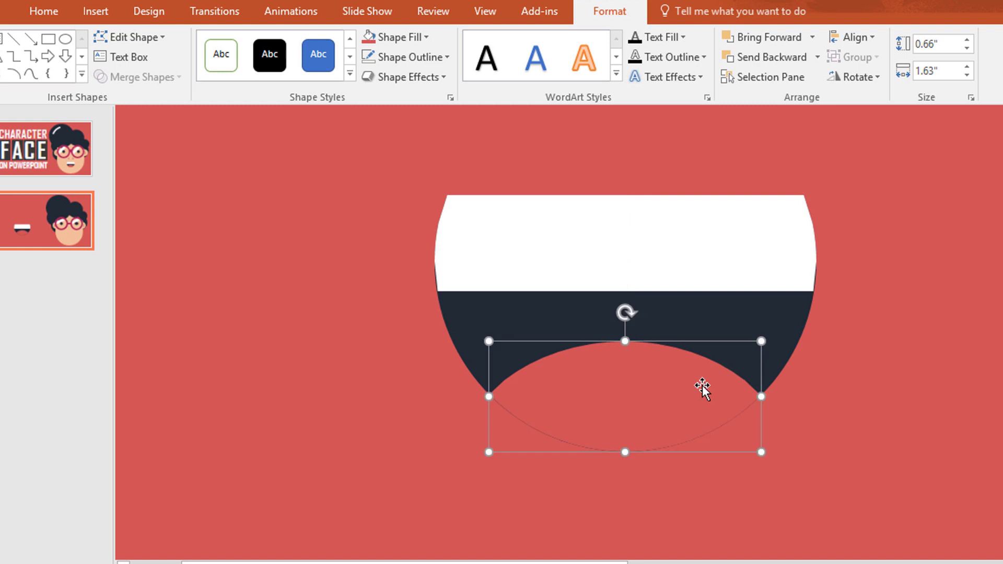
Group the three mouth shapes and place the mouth, shrunk to 1.01" by 1.5", below the glasses.
click(840, 432)
click(655, 258)
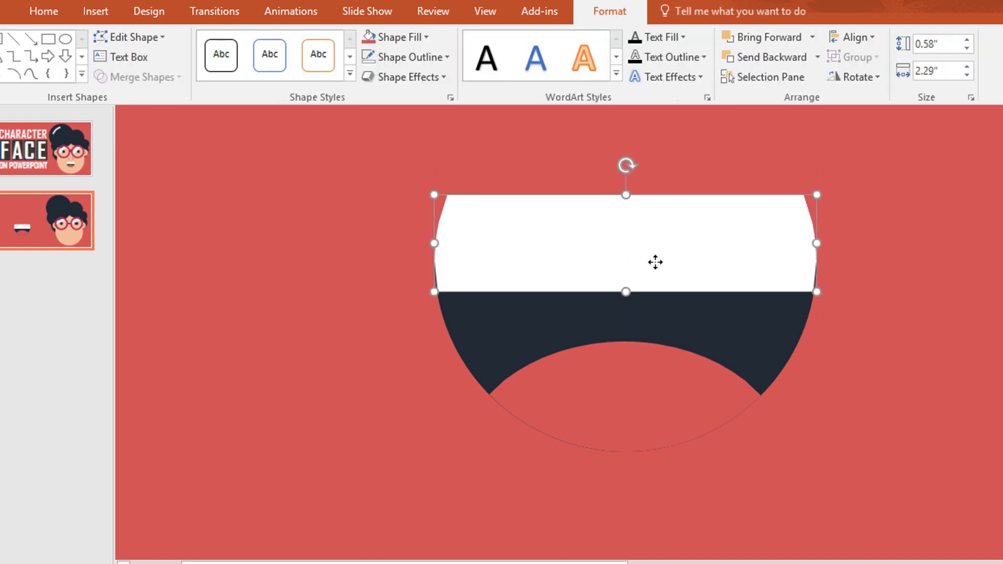
drag(346, 159, 913, 510)
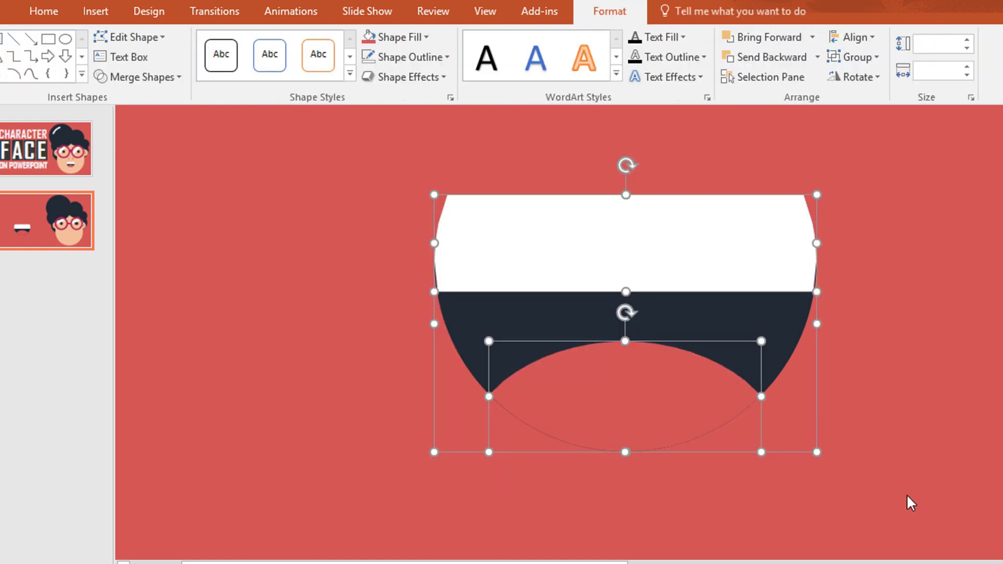
key(ctrl+g)
scroll(906, 495, down, 3)
drag(454, 405, 854, 483)
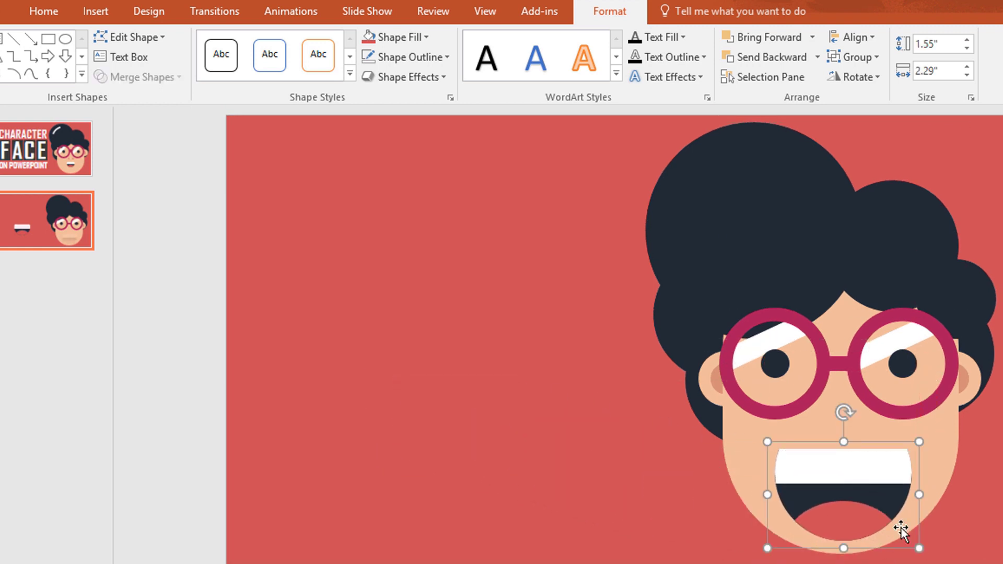
drag(919, 546, 893, 529)
drag(856, 499, 852, 491)
Shift the whole face left and draw a small circle for the nose.
click(48, 39)
drag(565, 113, 1002, 563)
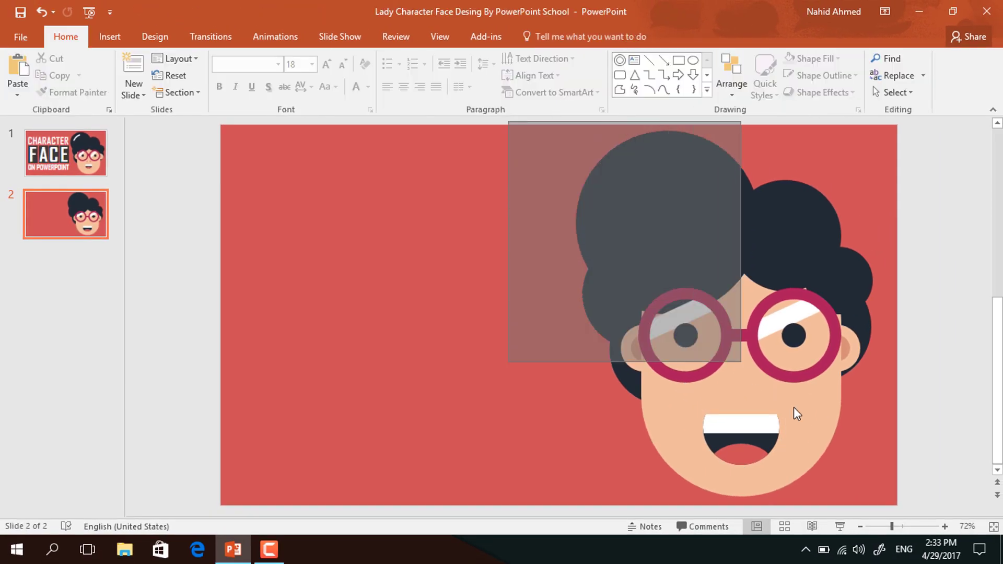
drag(879, 505, 879, 506)
mouse_move(853, 463)
mouse_down()
mouse_move(763, 425)
mouse_move(653, 425)
mouse_move(686, 407)
mouse_up()
click(727, 405)
click(695, 62)
drag(565, 392, 564, 392)
Copy the nose circle beside the first, fill both tan with no outline, and nudge them into place.
scroll(700, 435, up, 5)
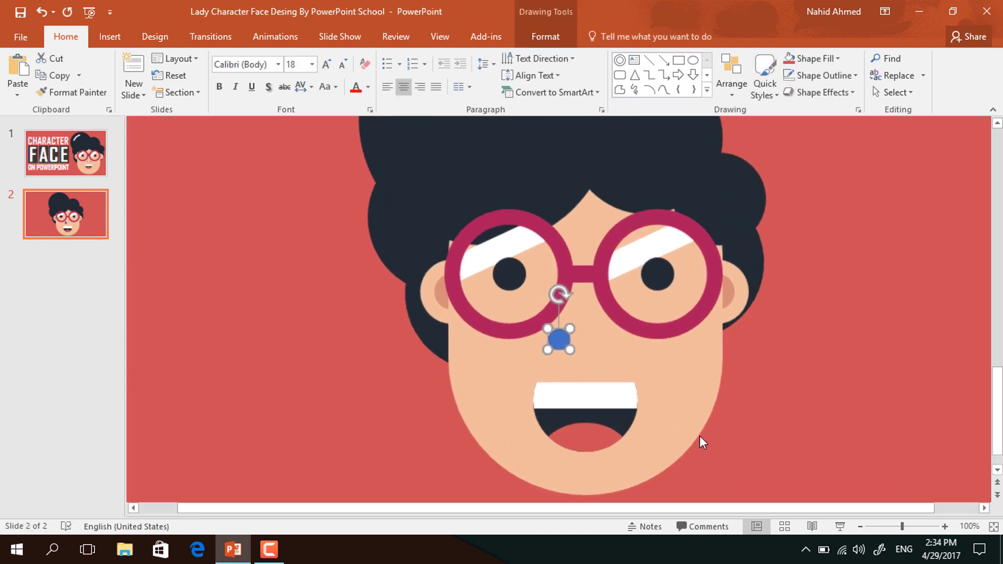
drag(557, 347, 618, 354)
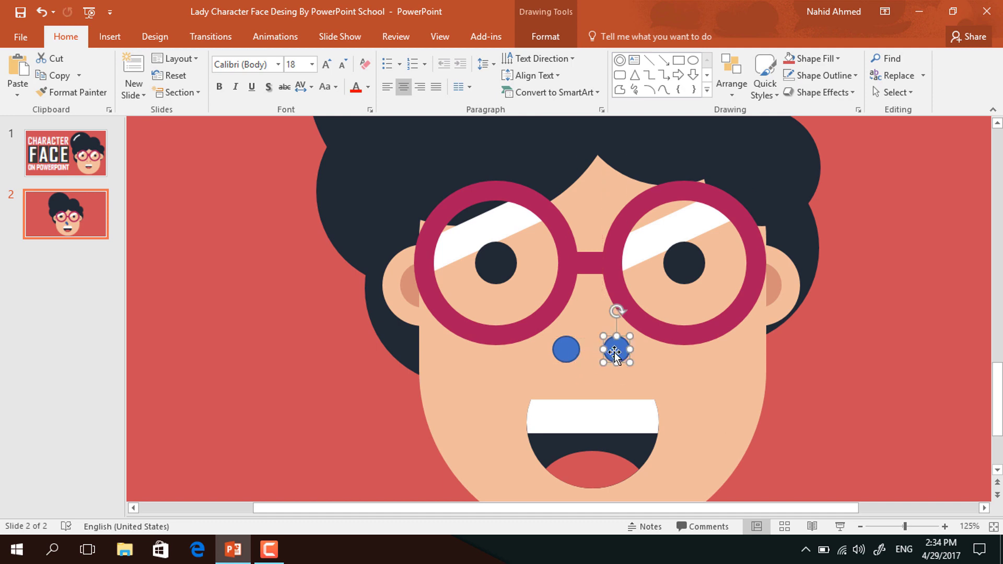
ctrl+click(571, 350)
click(545, 36)
click(369, 58)
click(367, 204)
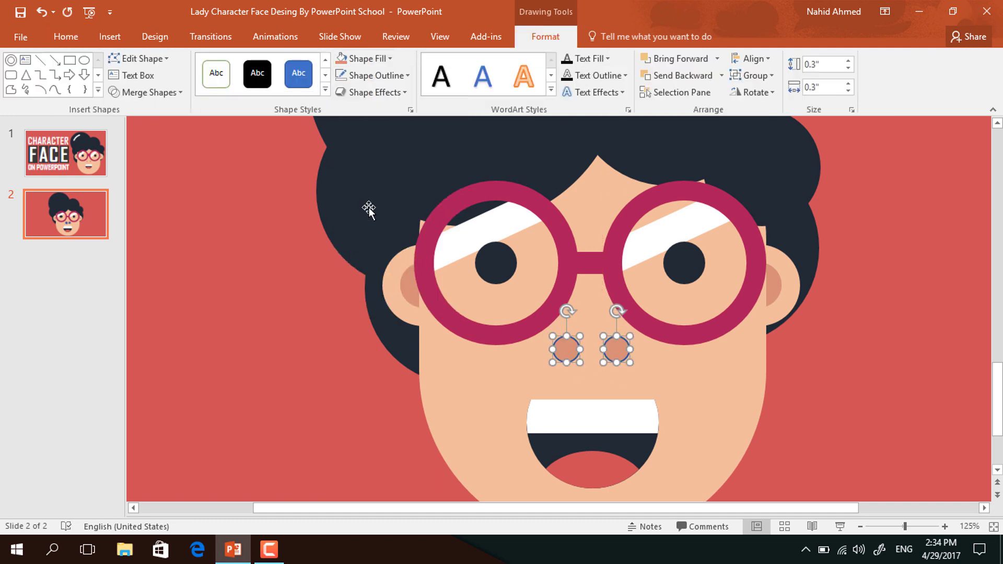
click(403, 76)
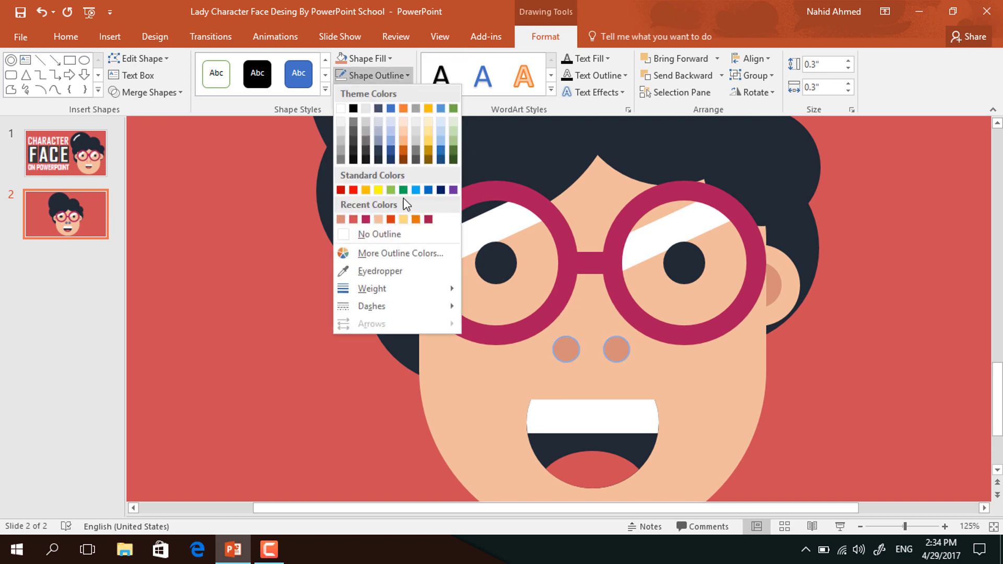
click(399, 236)
drag(570, 353, 571, 356)
click(842, 392)
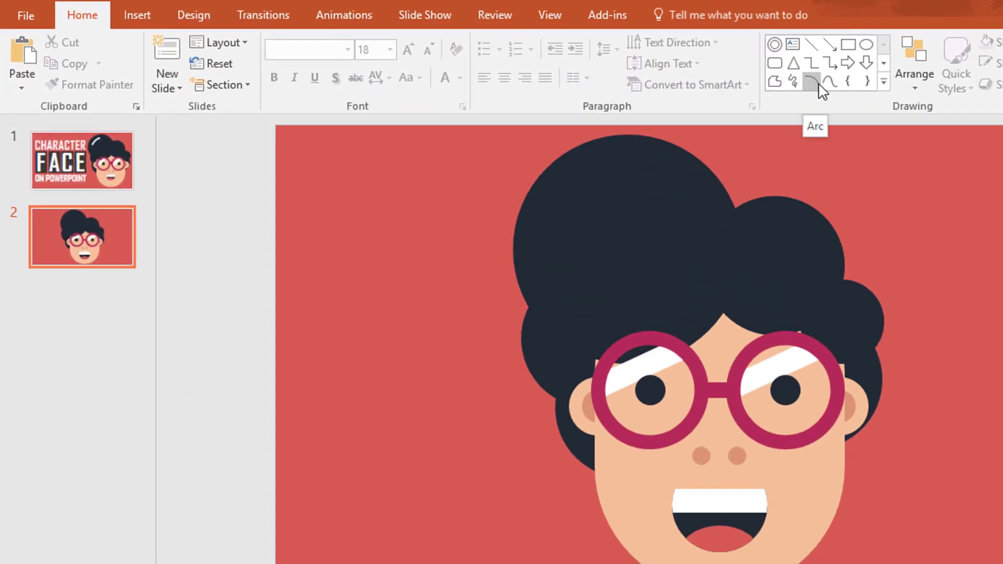
Draw an arc along the hair's upper-left edge, tilt it, and make its line white.
click(816, 83)
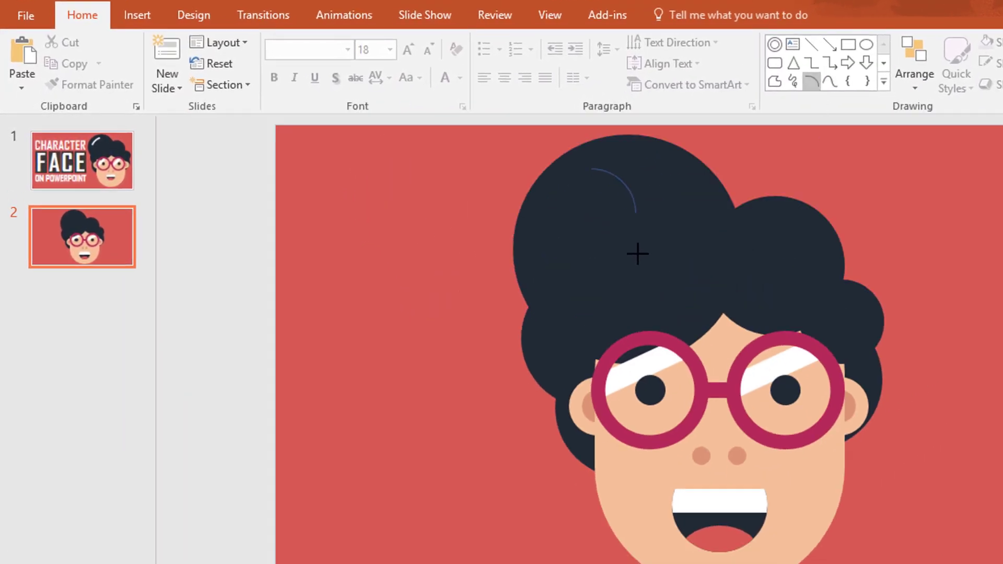
drag(637, 254, 636, 256)
drag(635, 214, 621, 246)
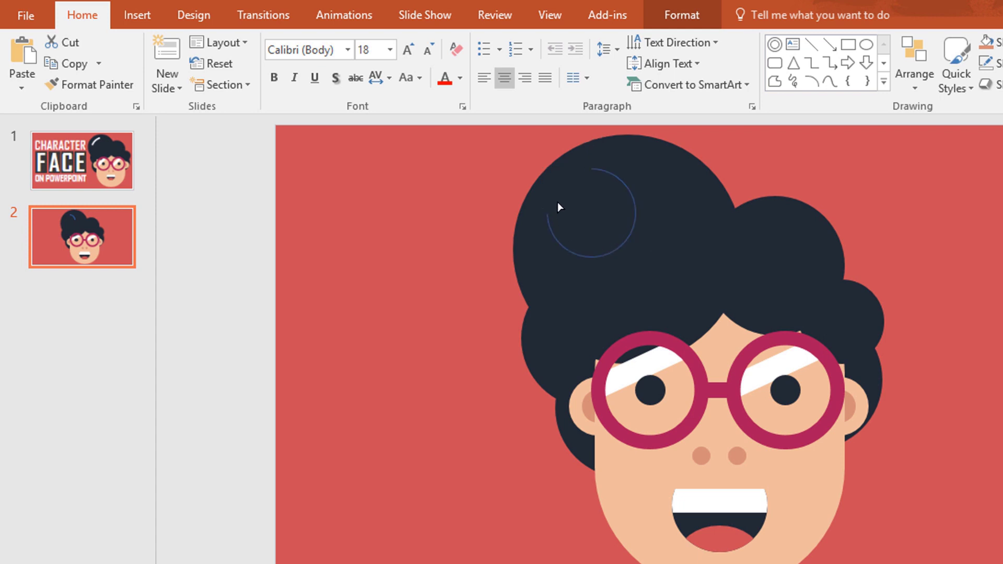
drag(582, 183, 583, 183)
drag(636, 256, 718, 341)
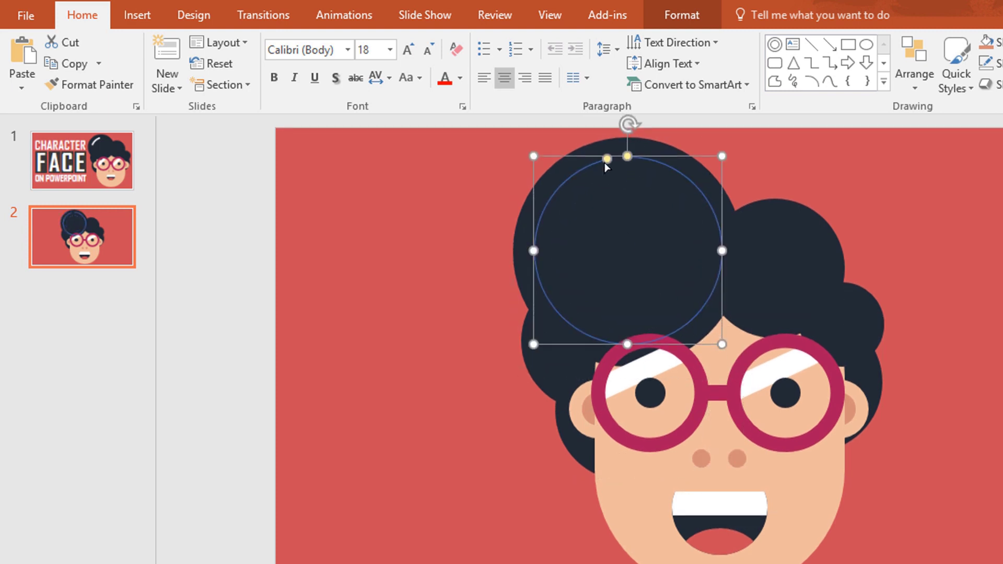
drag(605, 163, 636, 340)
drag(718, 222, 714, 208)
drag(626, 121, 504, 226)
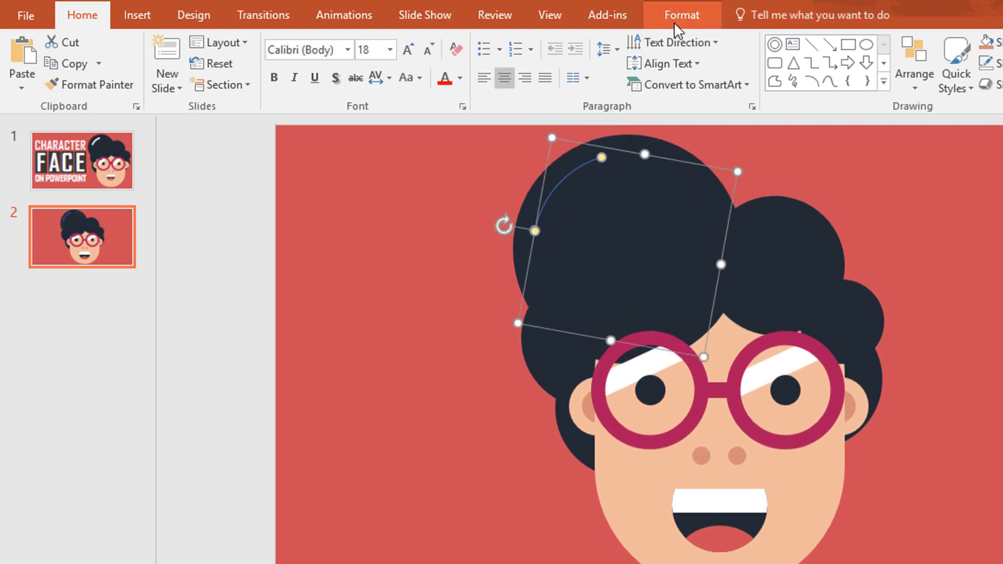
click(674, 25)
click(485, 63)
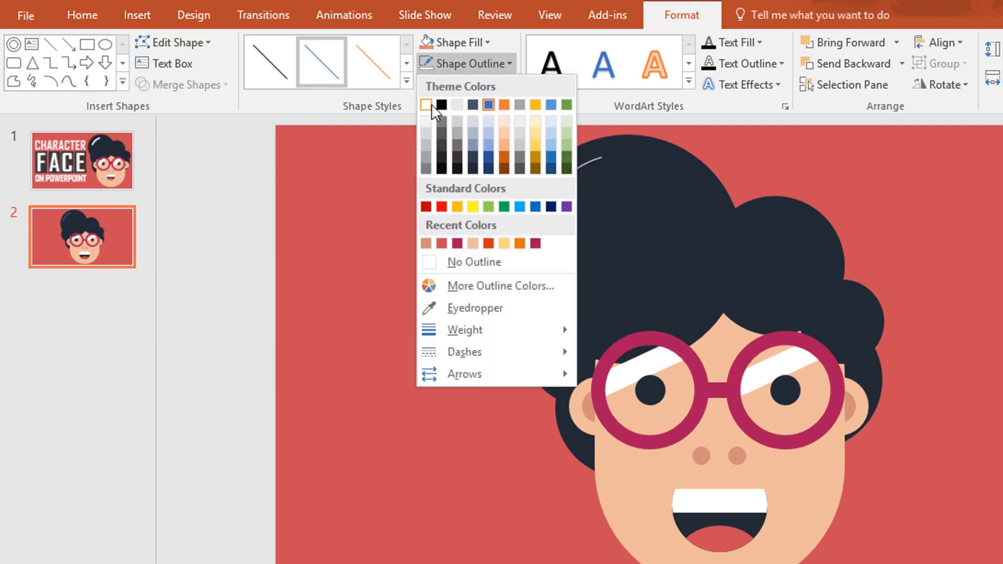
click(432, 106)
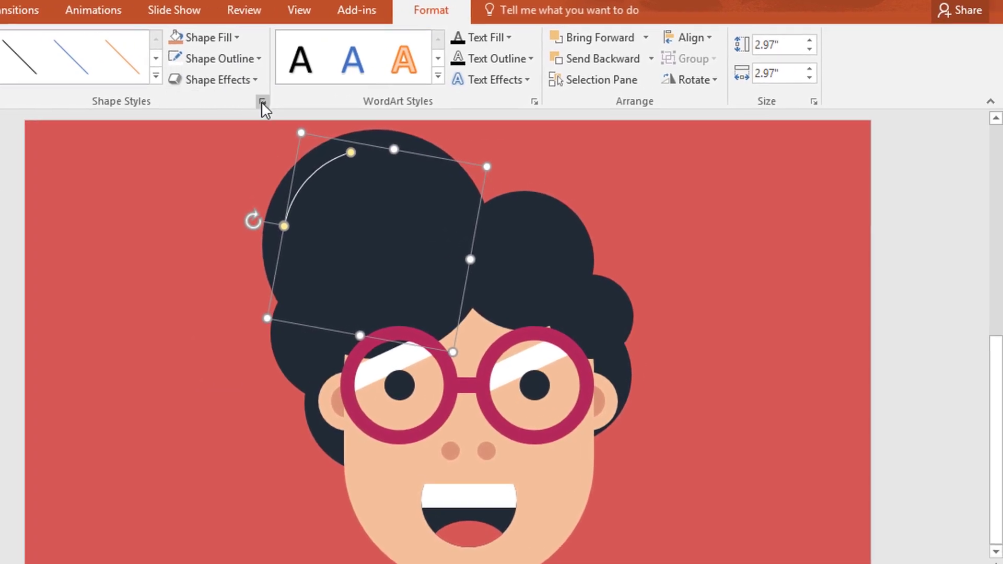
Give the arc a 12 pt line with round cap and round join types.
click(262, 102)
scroll(891, 425, down, 4)
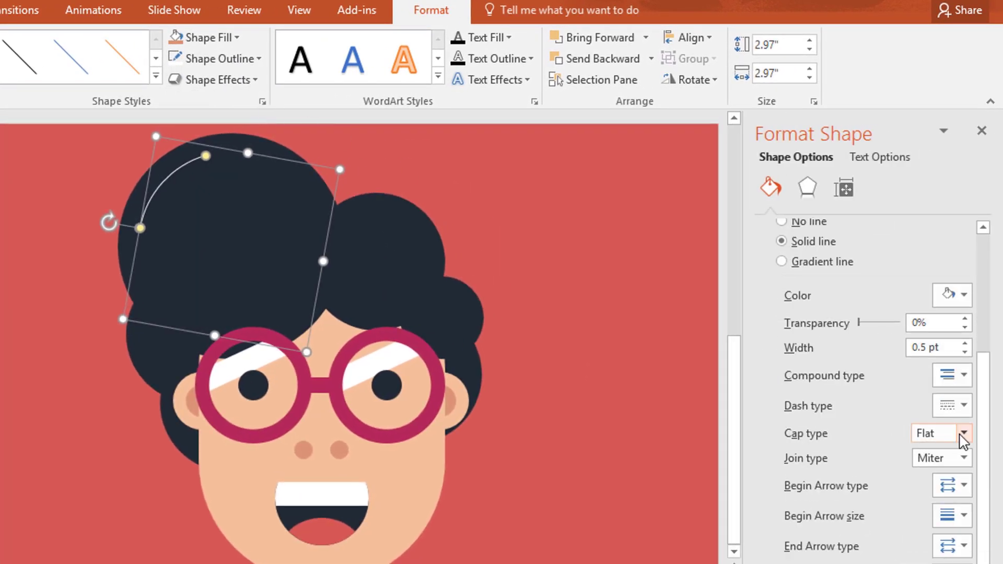
click(963, 433)
click(962, 470)
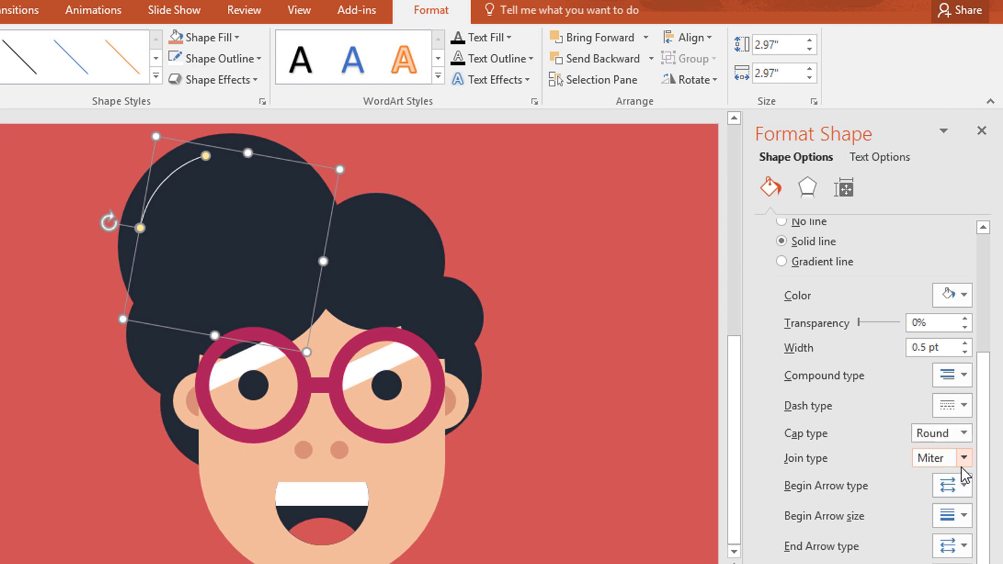
click(964, 459)
click(964, 476)
click(964, 344)
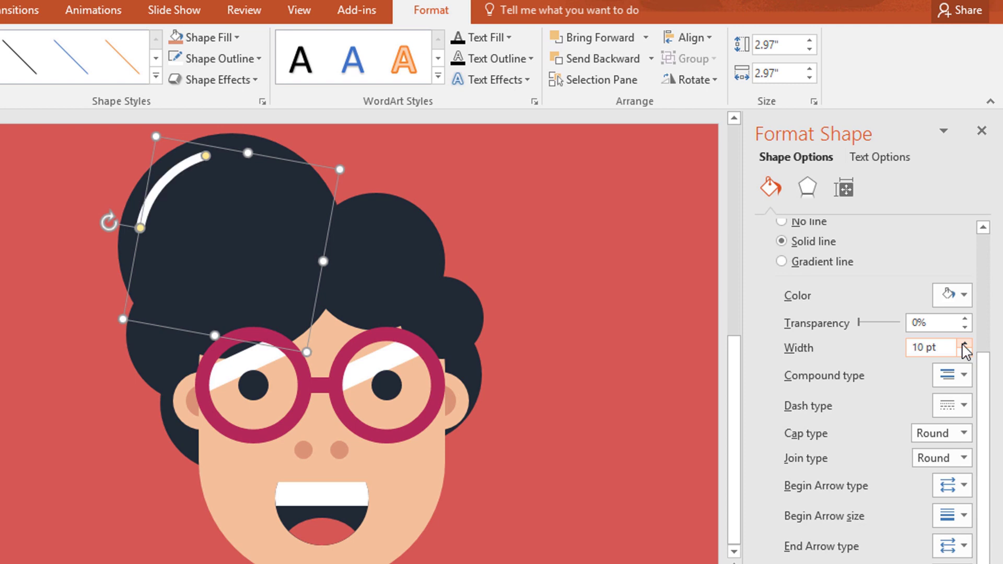
click(964, 343)
click(981, 130)
click(758, 343)
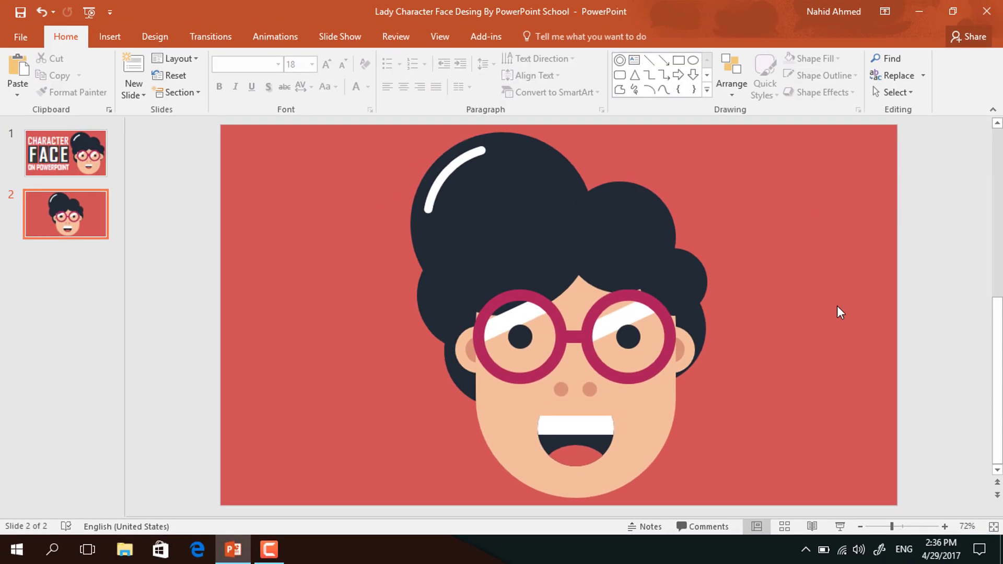
mouse_move(750, 119)
mouse_down()
mouse_move(508, 415)
mouse_move(392, 522)
mouse_up()
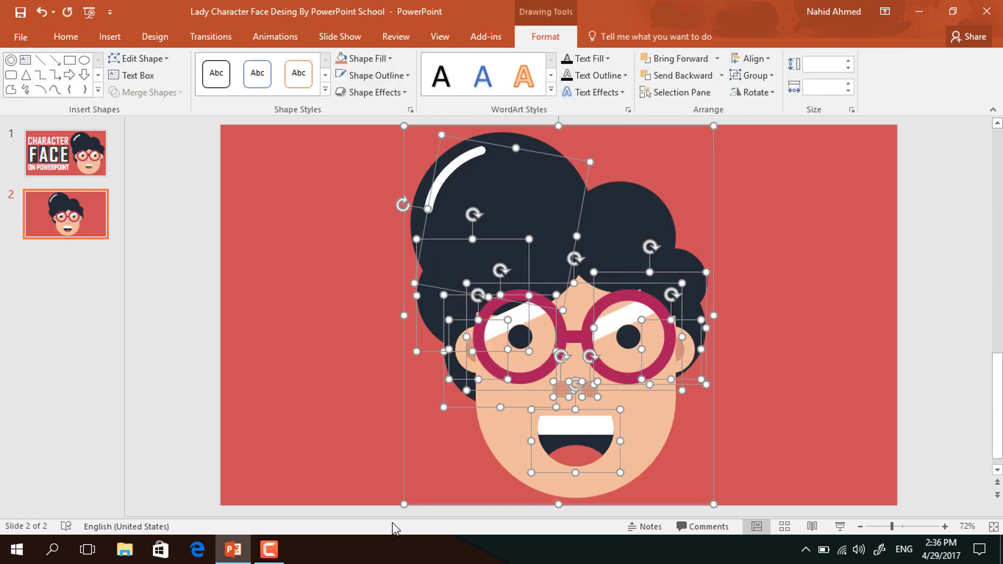